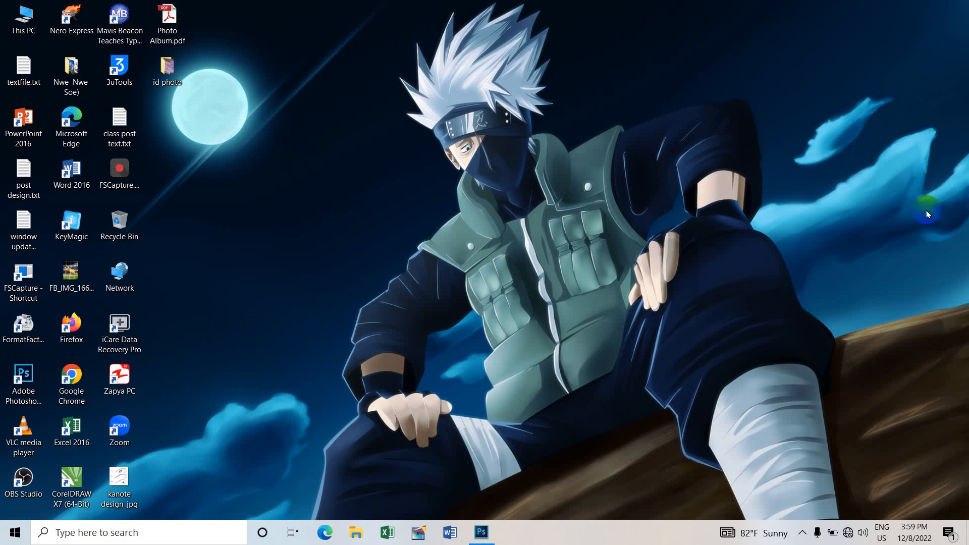
# - Switch to Photoshop and open the image juRt5.jpg from the "photoshop ass image" folder
pyautogui.click(481, 532)
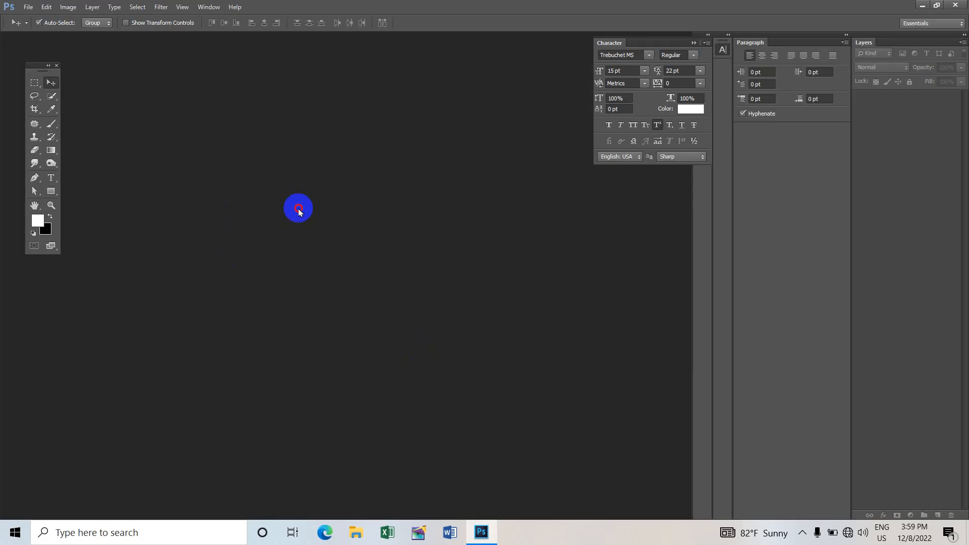
pyautogui.doubleClick(299, 212)
pyautogui.scroll(-4, 378, 201)
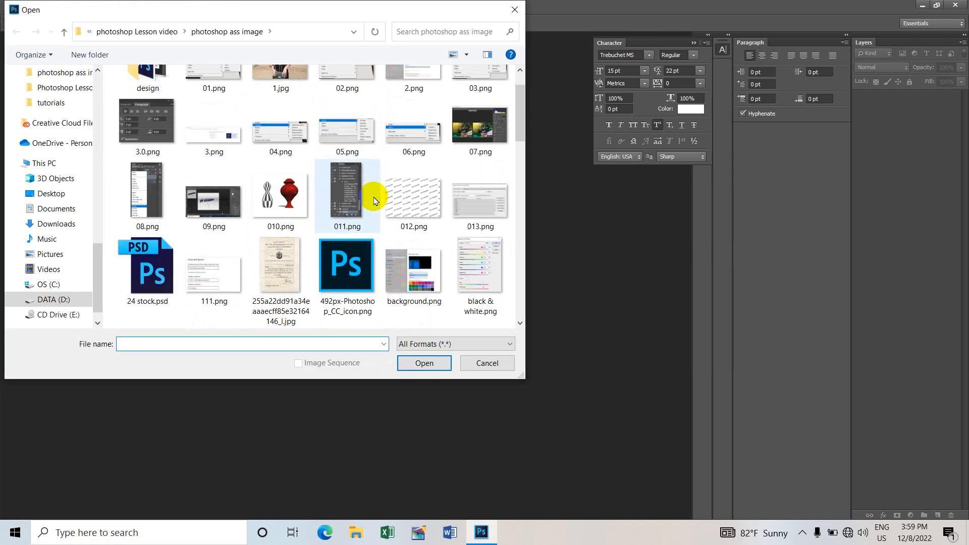
pyautogui.scroll(-5, 376, 212)
pyautogui.click(413, 276)
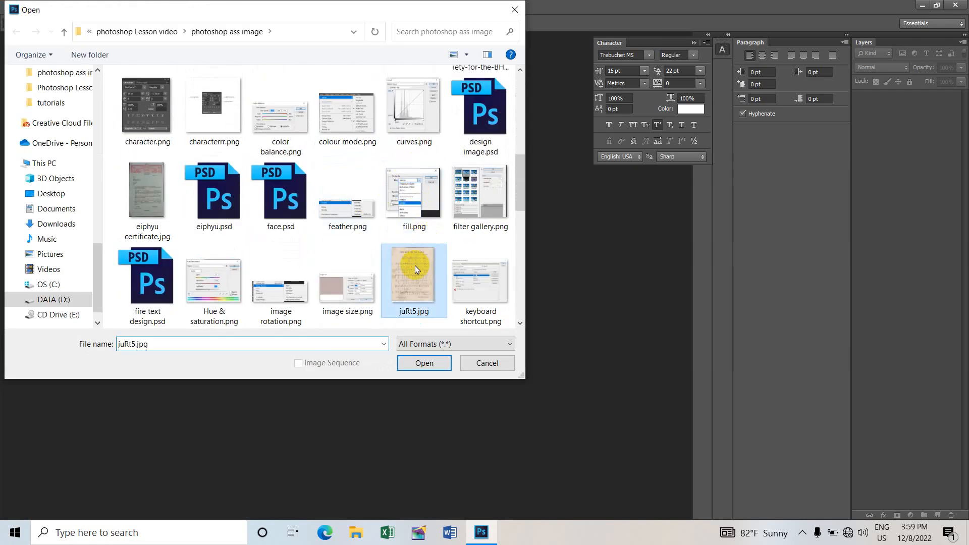
pyautogui.click(421, 361)
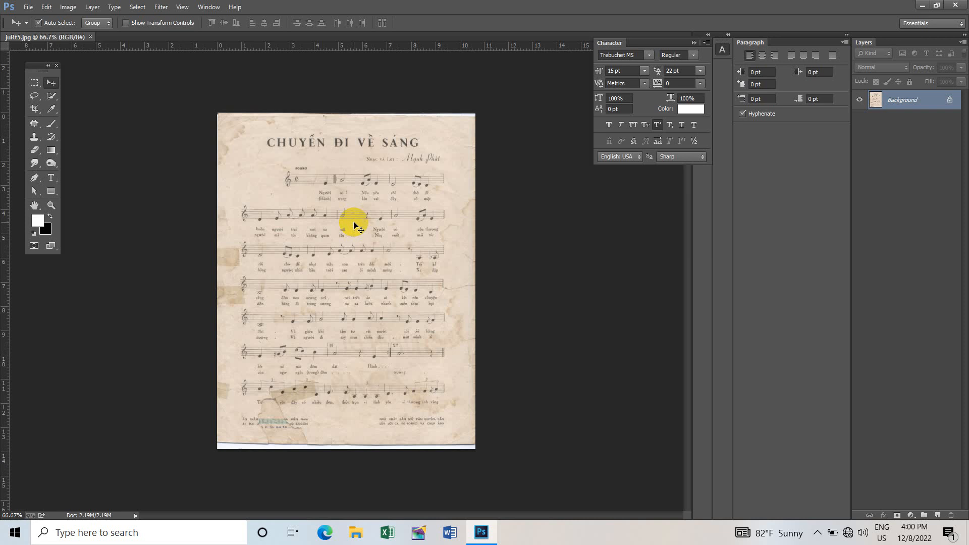
# - Duplicate the Background layer of the stained sheet music scan
pyautogui.scroll(5, 355, 225)
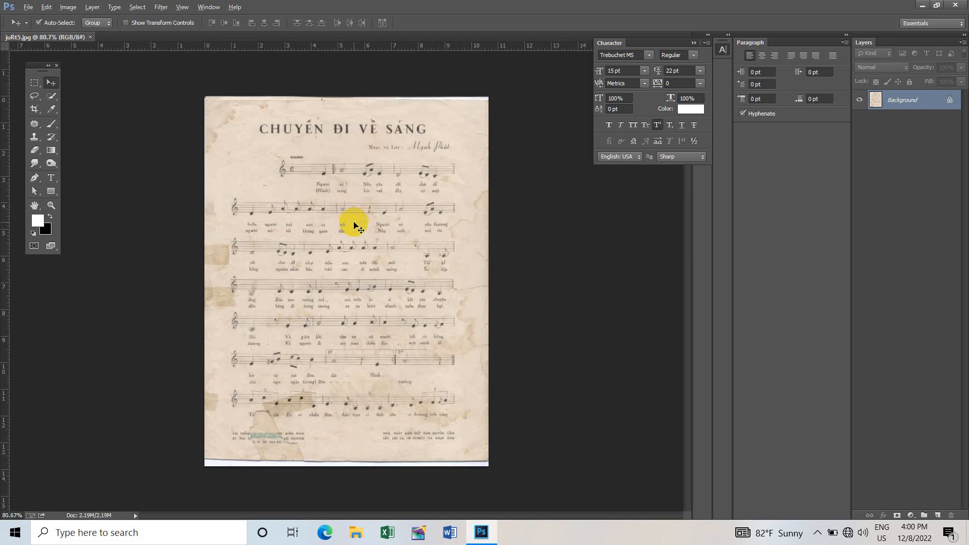
pyautogui.scroll(4, 328, 221)
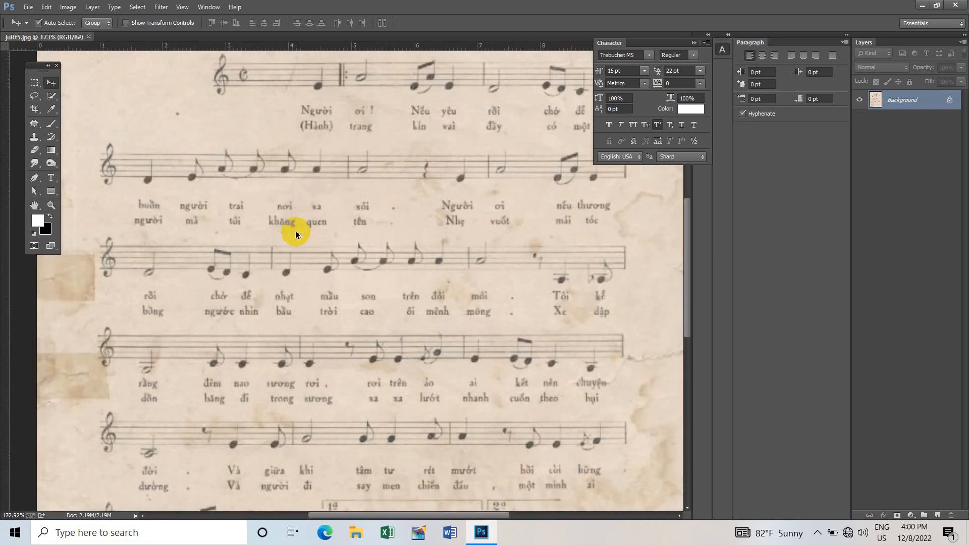
pyautogui.scroll(-2, 237, 219)
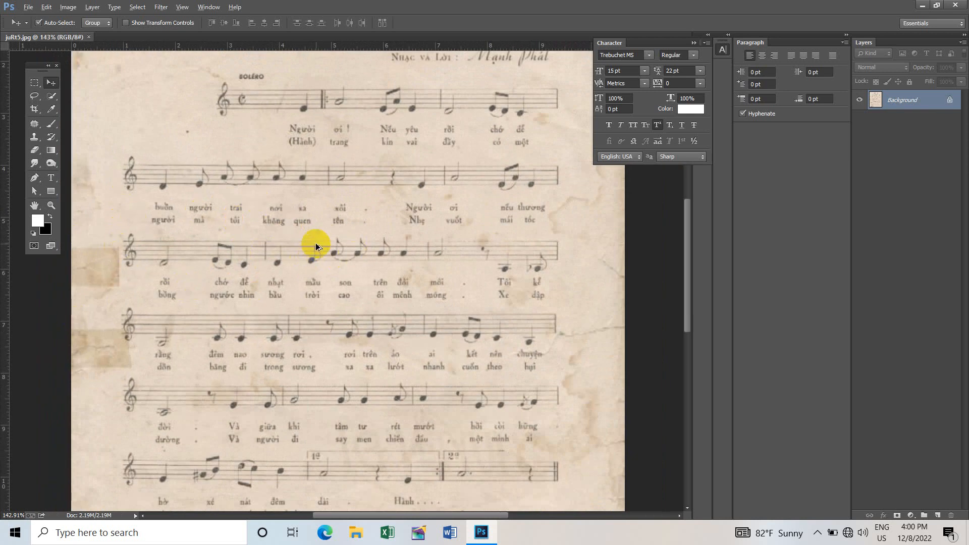
pyautogui.scroll(-4, 313, 245)
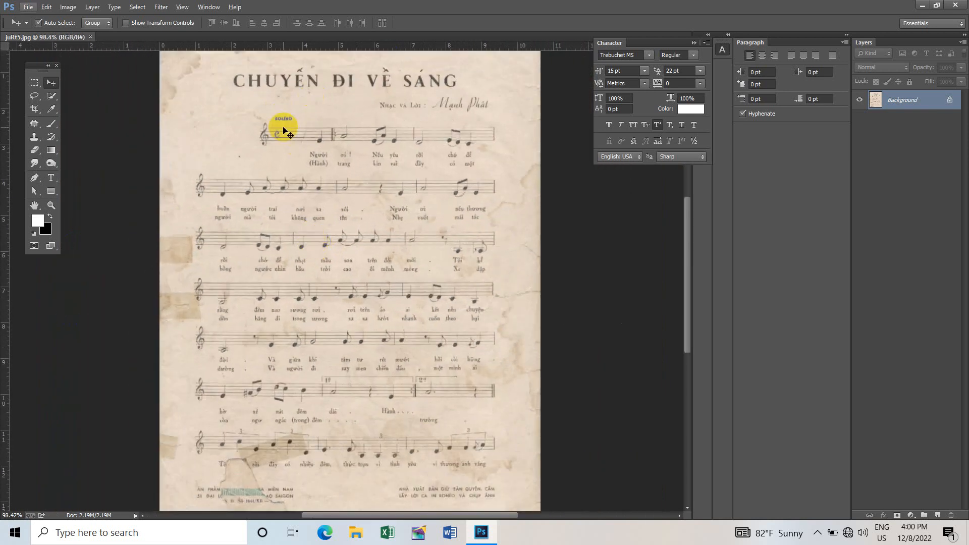
pyautogui.scroll(-1, 319, 180)
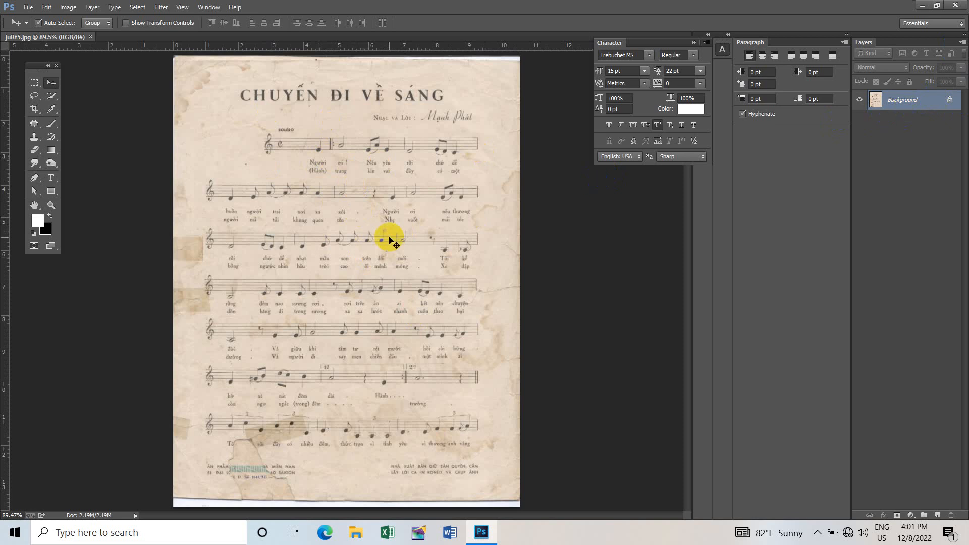
pyautogui.hotkey('ctrl', 'j')
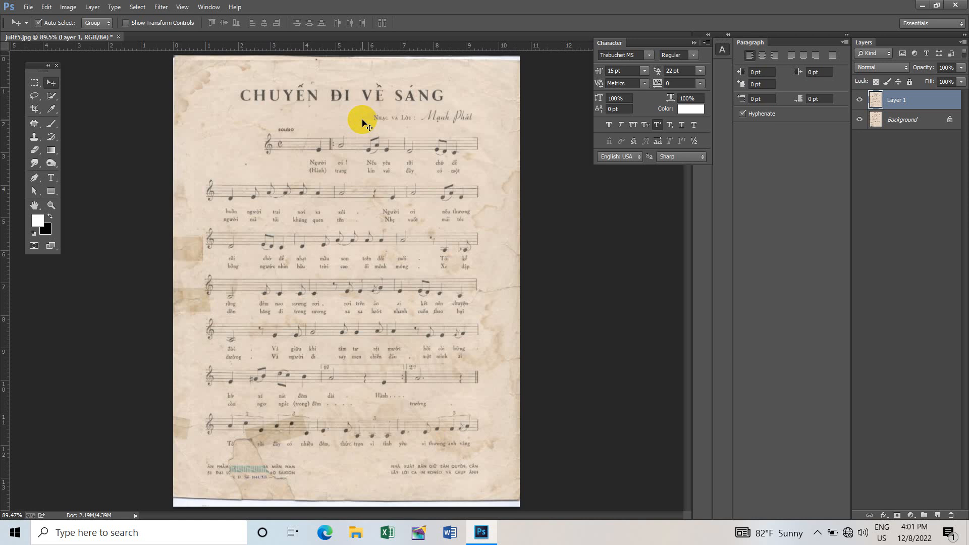
pyautogui.hotkey('ctrl', 'l')
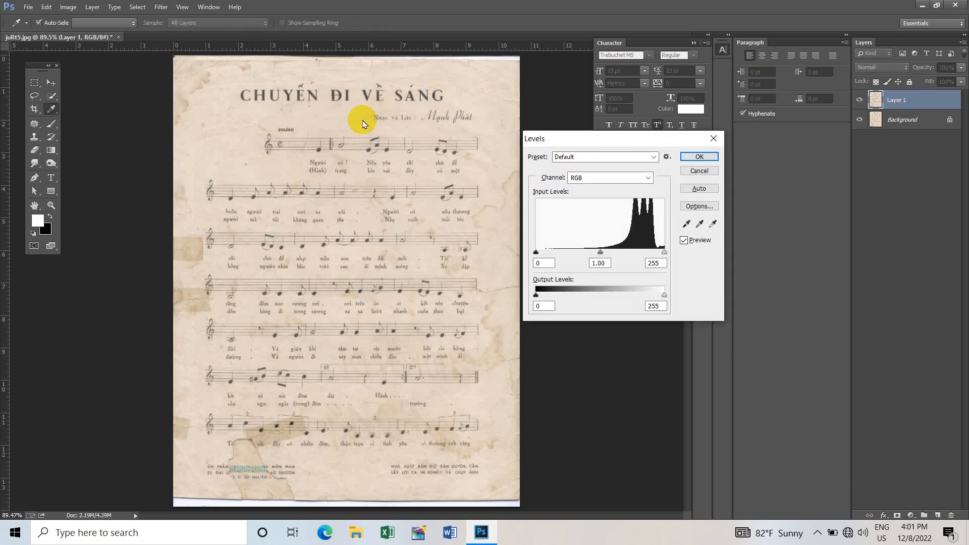
pyautogui.moveTo(587, 139); pyautogui.dragTo(540, 148)
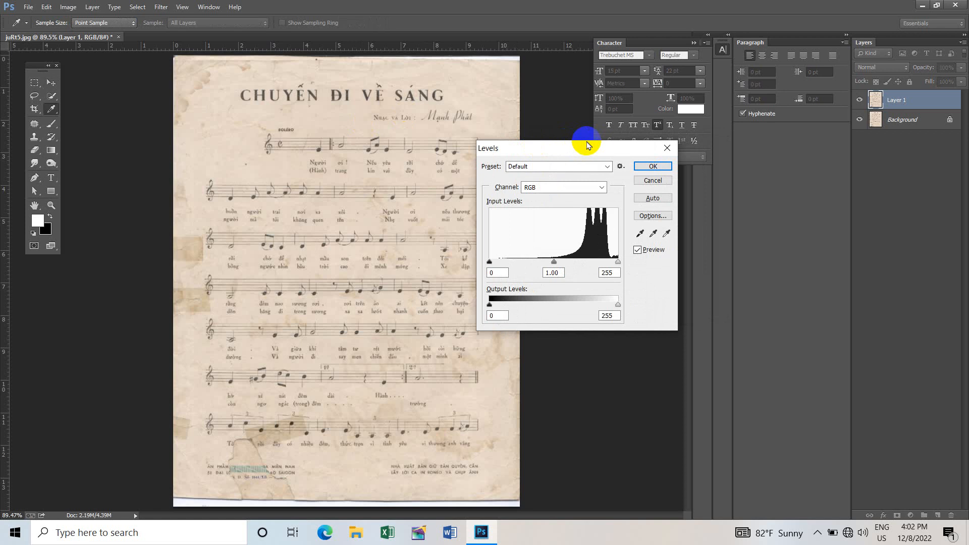
pyautogui.click(666, 148)
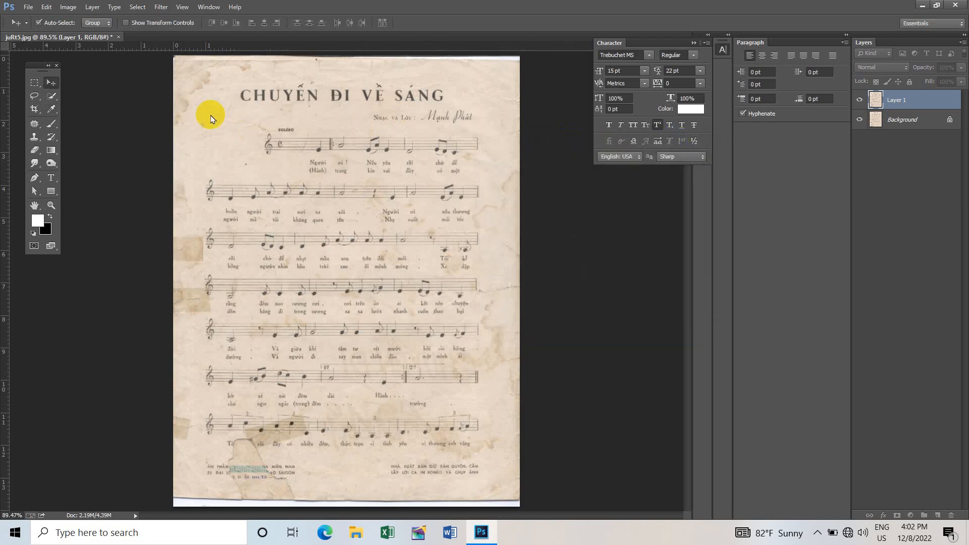
# - Start a Levels adjustment on the duplicated layer and activate its white point eyedropper
pyautogui.click(68, 8)
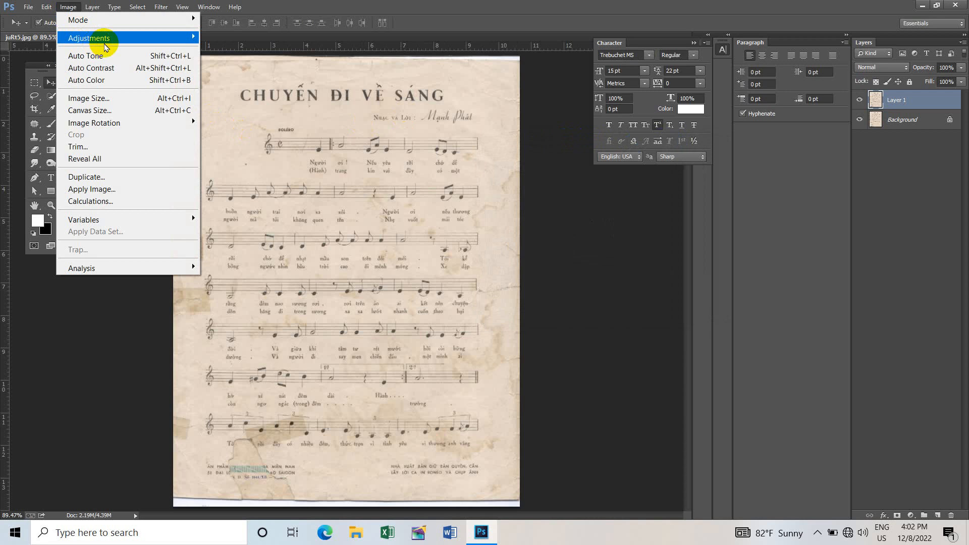
pyautogui.moveTo(107, 44)
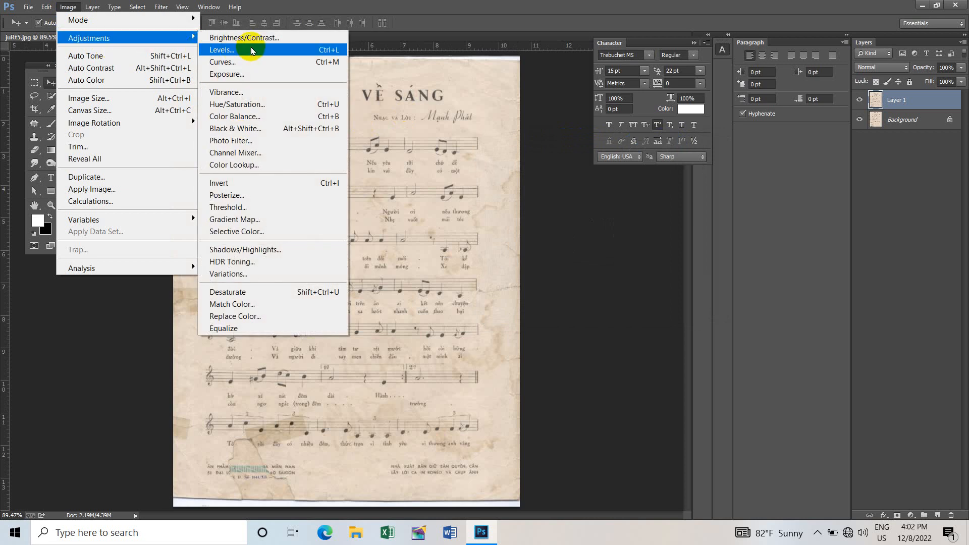
pyautogui.click(257, 50)
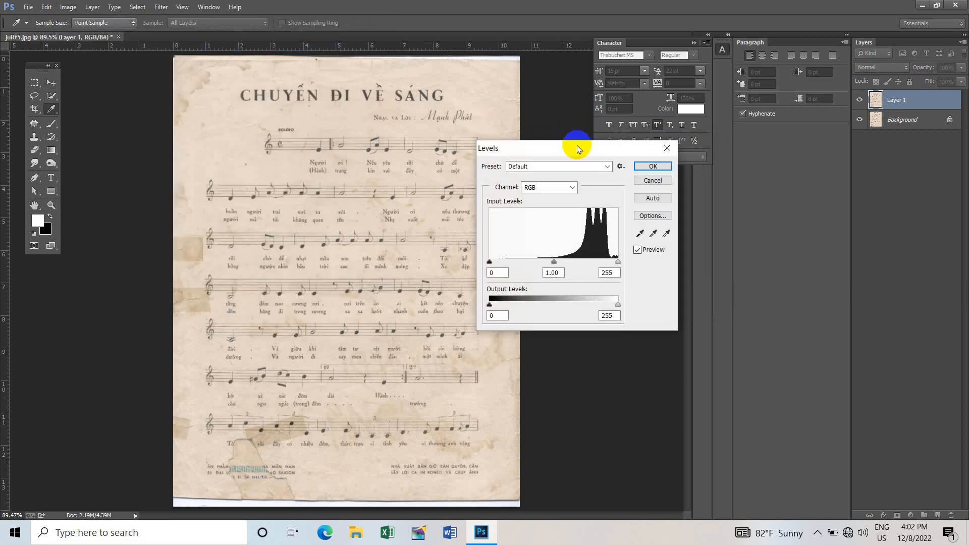
pyautogui.moveTo(577, 144); pyautogui.dragTo(630, 150)
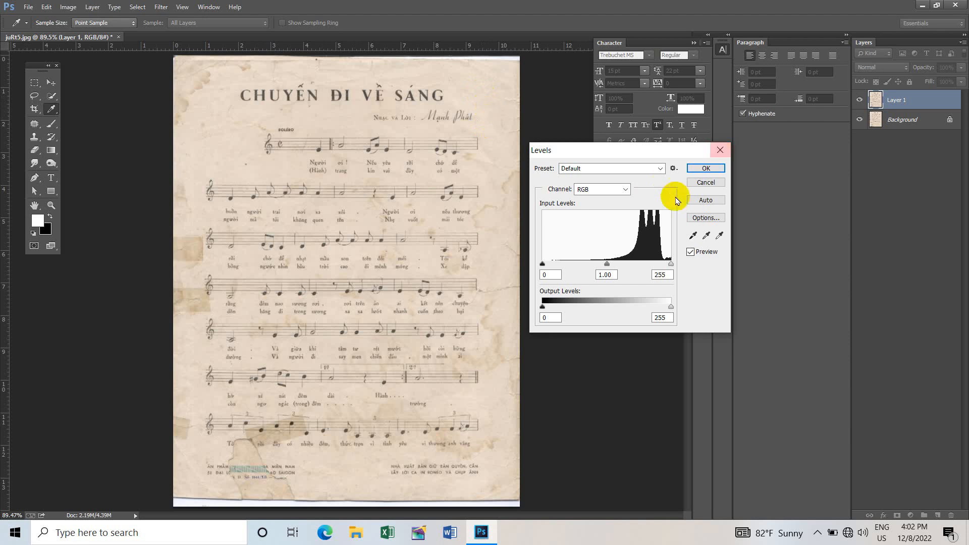
pyautogui.click(719, 236)
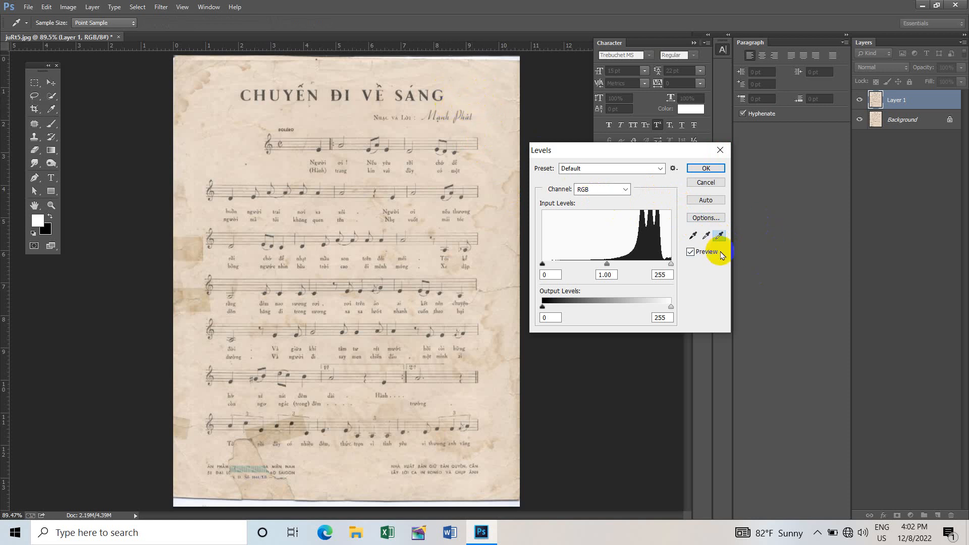
# - Try different white point samples on the title lettering and on the paper beside the music
pyautogui.click(435, 95)
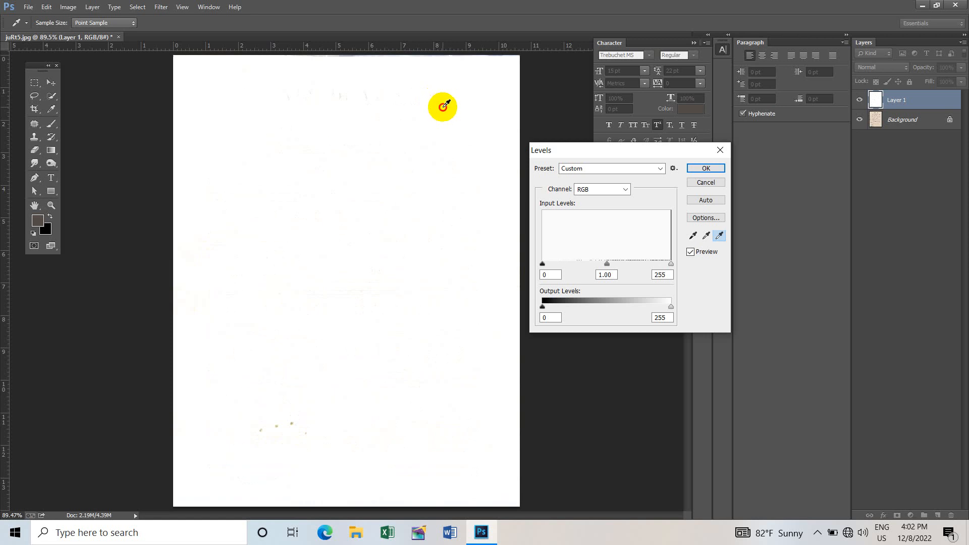
pyautogui.click(438, 96)
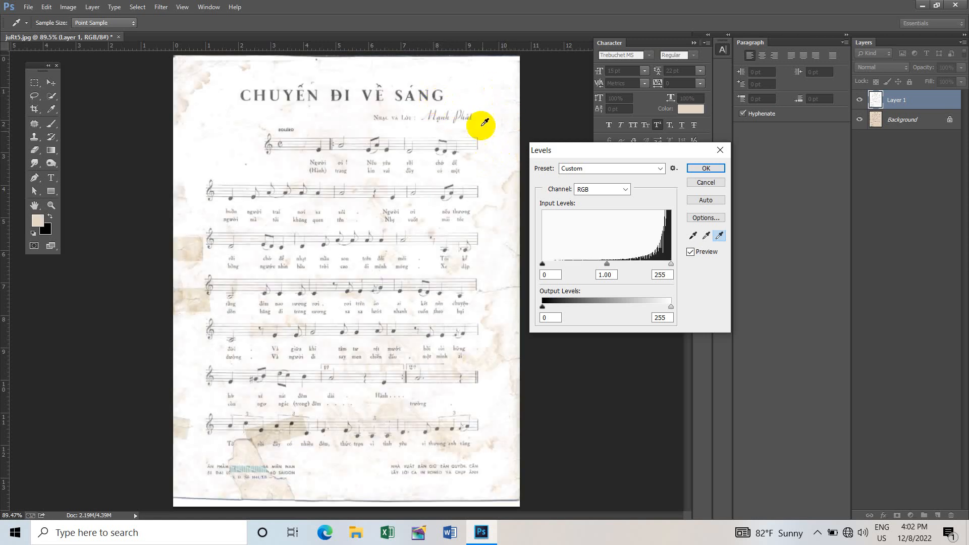
pyautogui.click(503, 185)
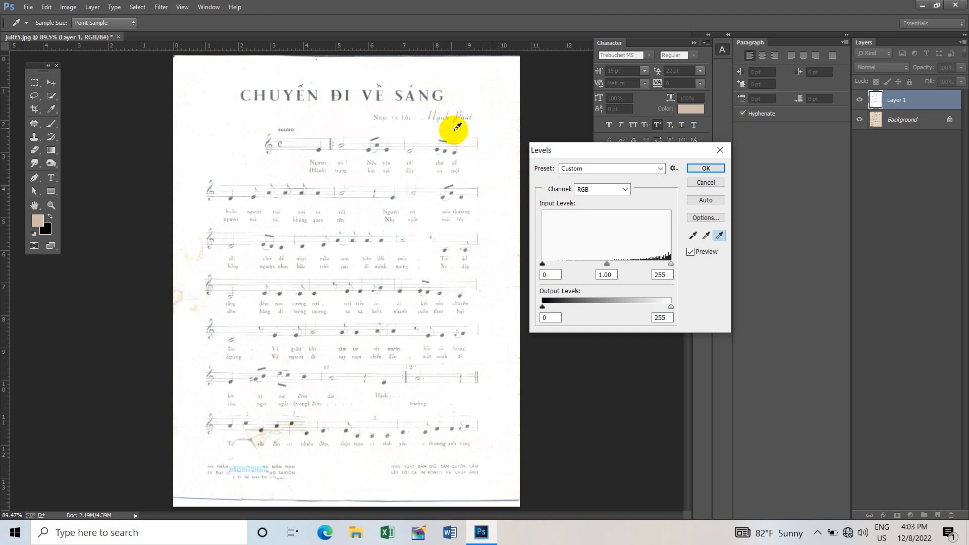
pyautogui.click(363, 92)
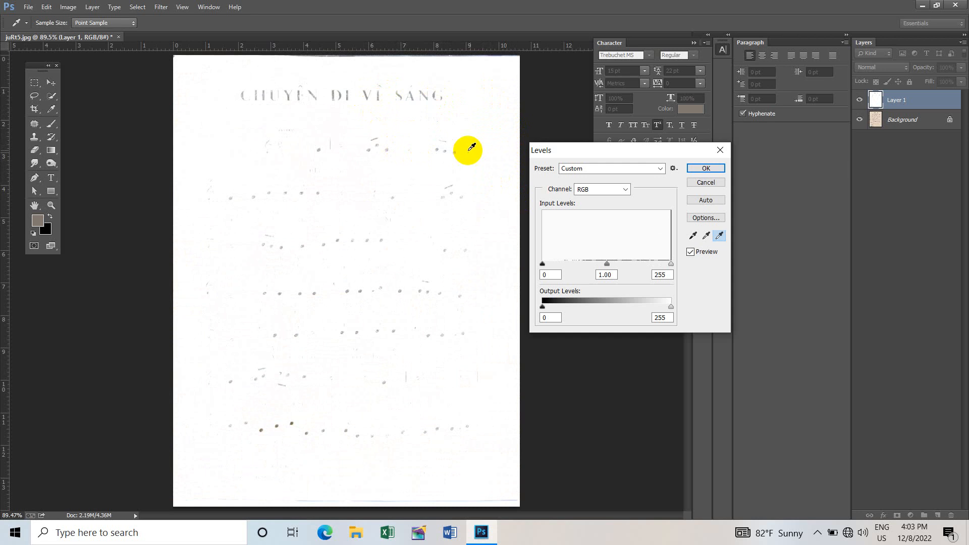
pyautogui.click(502, 177)
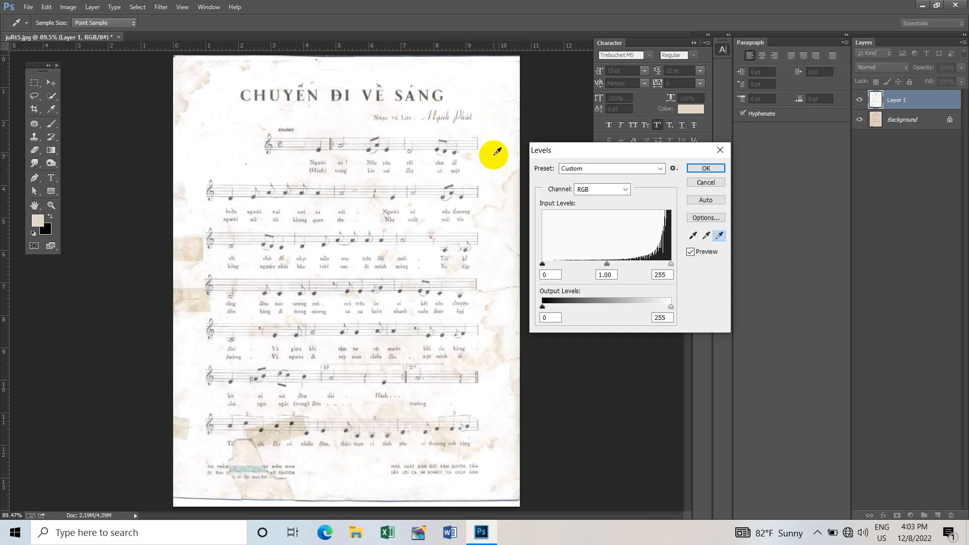
# - Sample the white point from the stained paper near the page's right edge, set the input white level to 246 and apply Levels
pyautogui.click(505, 184)
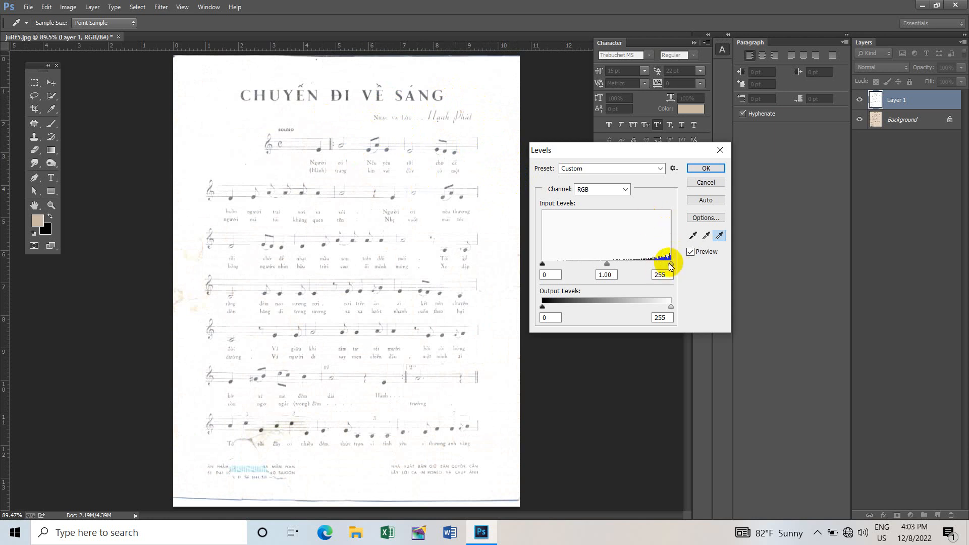
pyautogui.moveTo(670, 263)
pyautogui.mouseDown()
pyautogui.moveTo(648, 264)
pyautogui.moveTo(666, 265)
pyautogui.mouseUp()
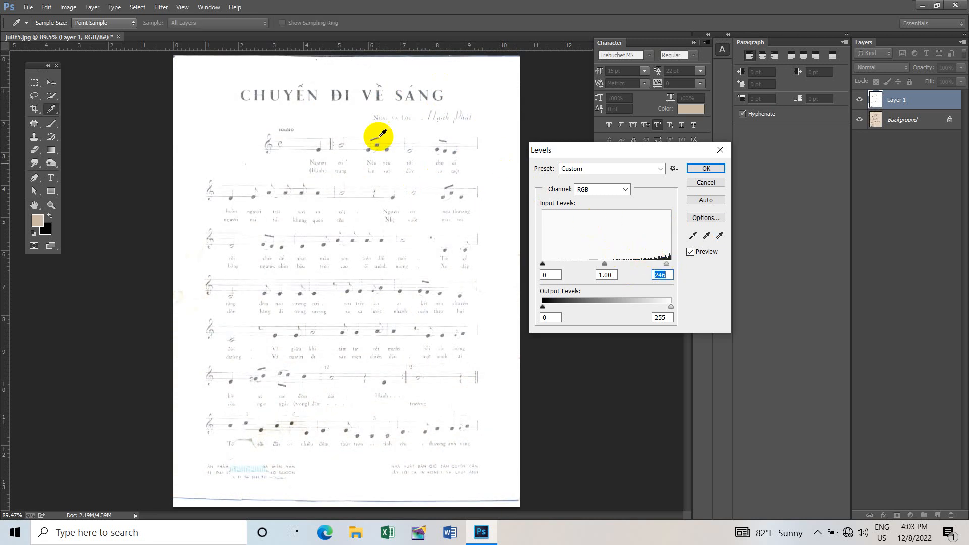
pyautogui.click(706, 168)
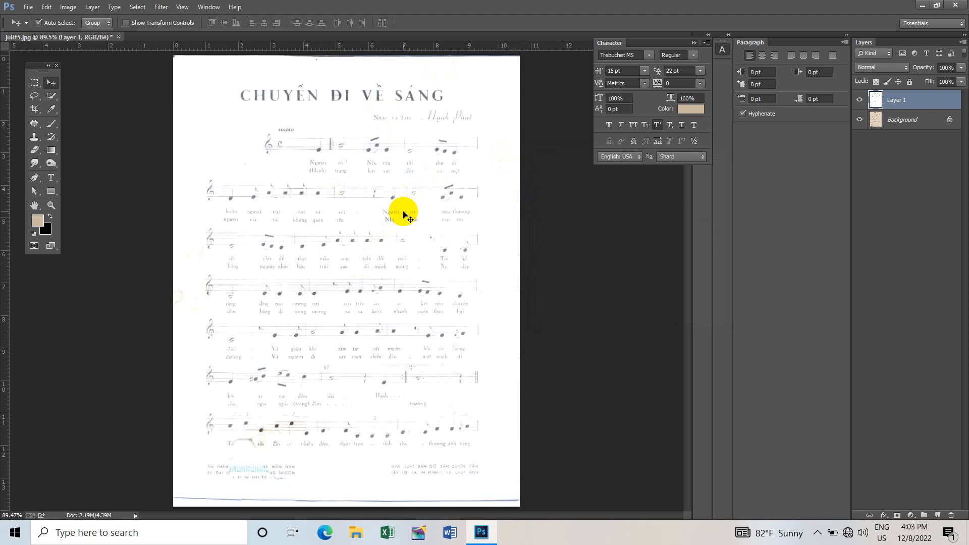
# - Darken the print on Layer 1 with Levels by sampling the black point from the pale paper beside the title
pyautogui.scroll(2, 368, 143)
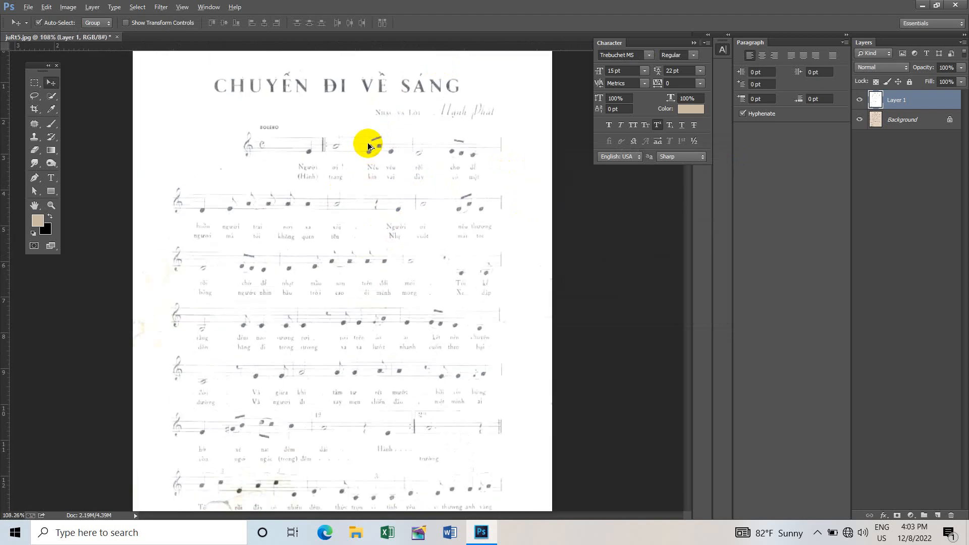
pyautogui.scroll(1, 367, 144)
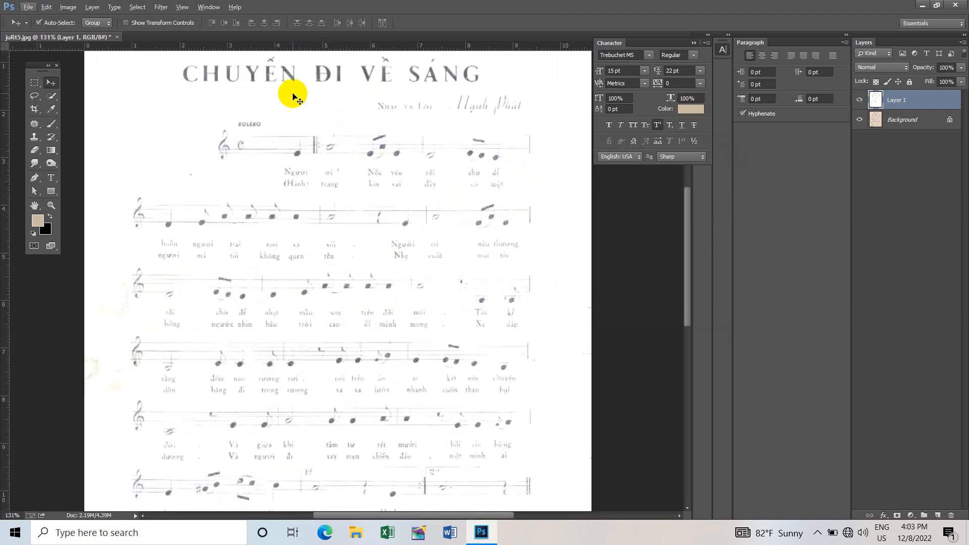
pyautogui.scroll(-3, 341, 244)
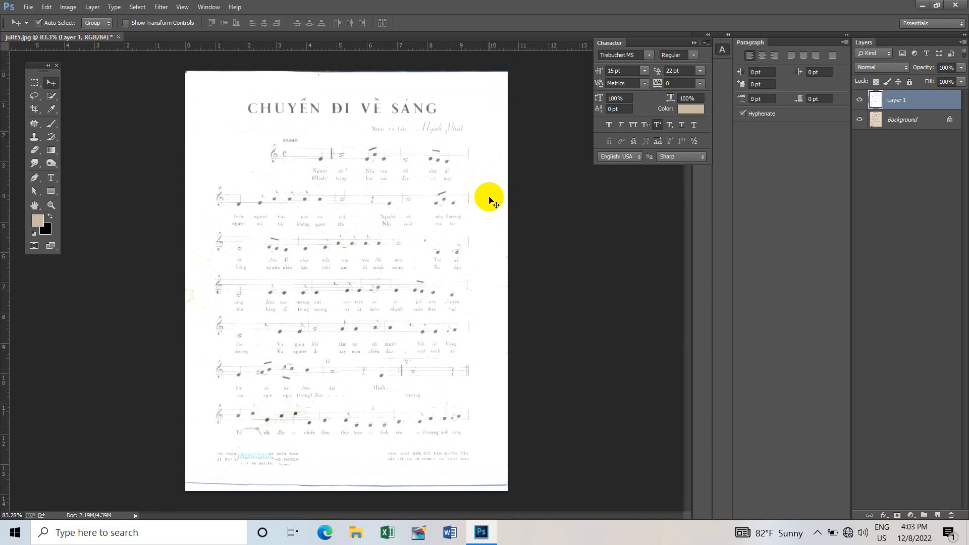
pyautogui.hotkey('ctrl', 'l')
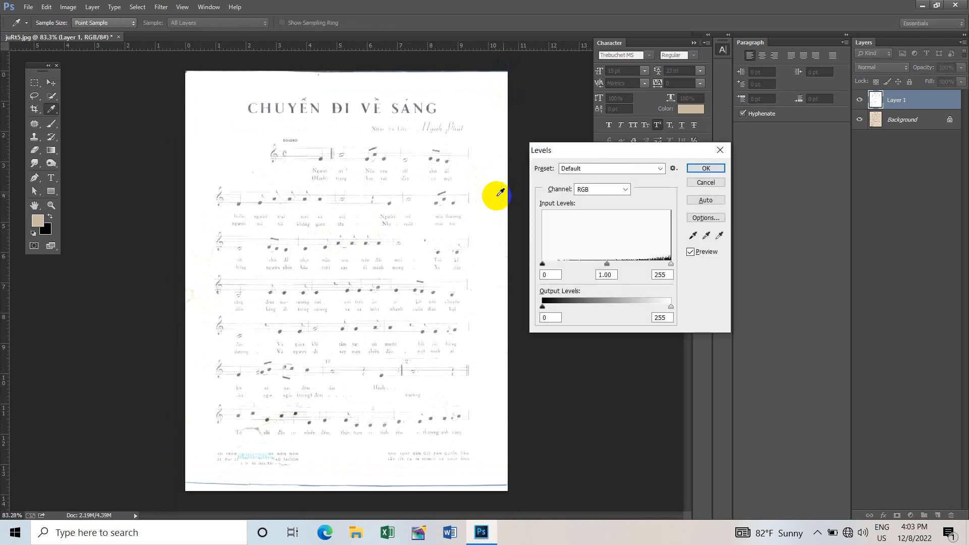
pyautogui.moveTo(591, 155); pyautogui.dragTo(578, 147)
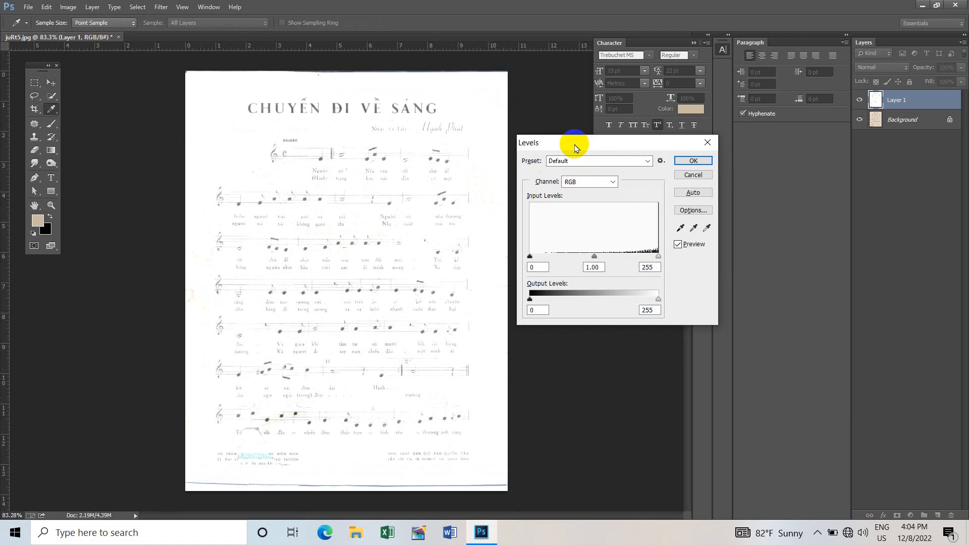
pyautogui.click(680, 228)
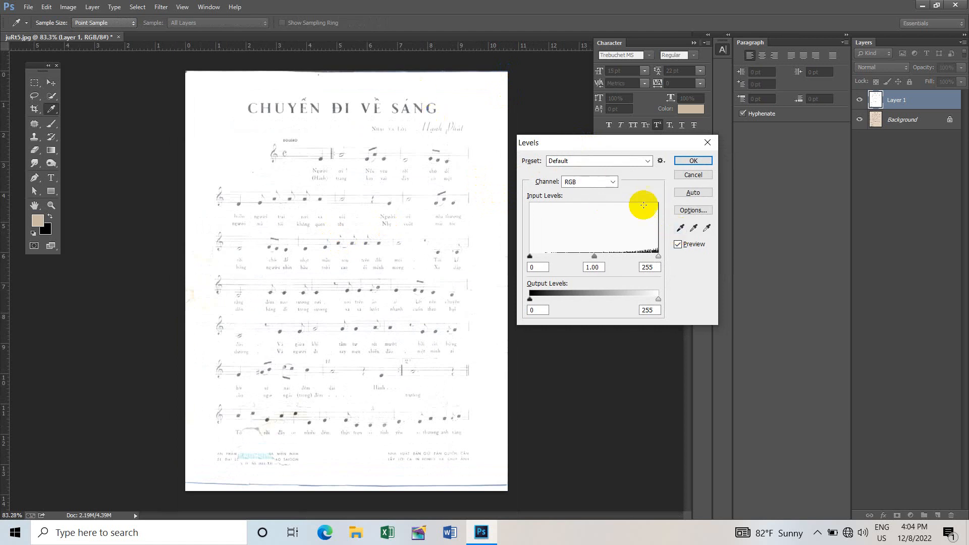
pyautogui.click(681, 228)
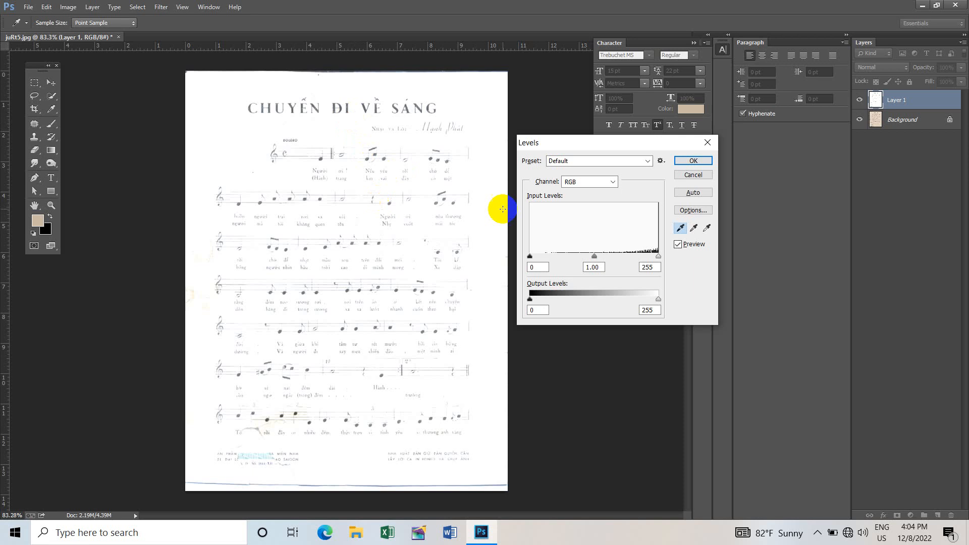
pyautogui.click(679, 229)
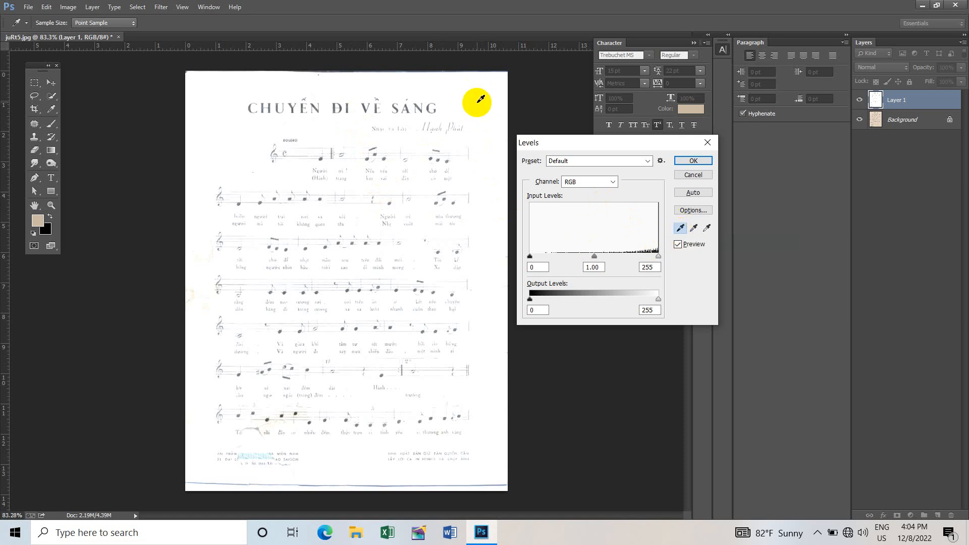
pyautogui.click(480, 99)
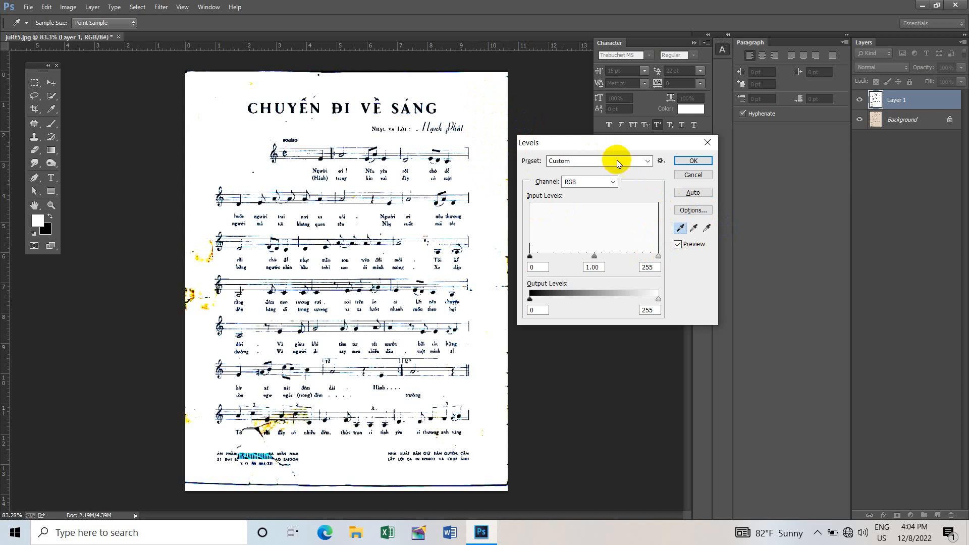
pyautogui.click(679, 228)
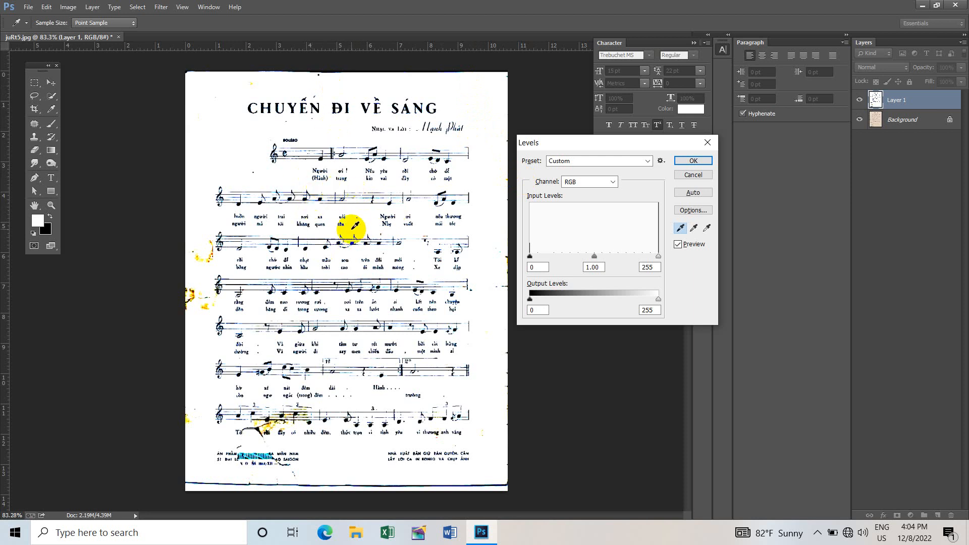
pyautogui.click(693, 162)
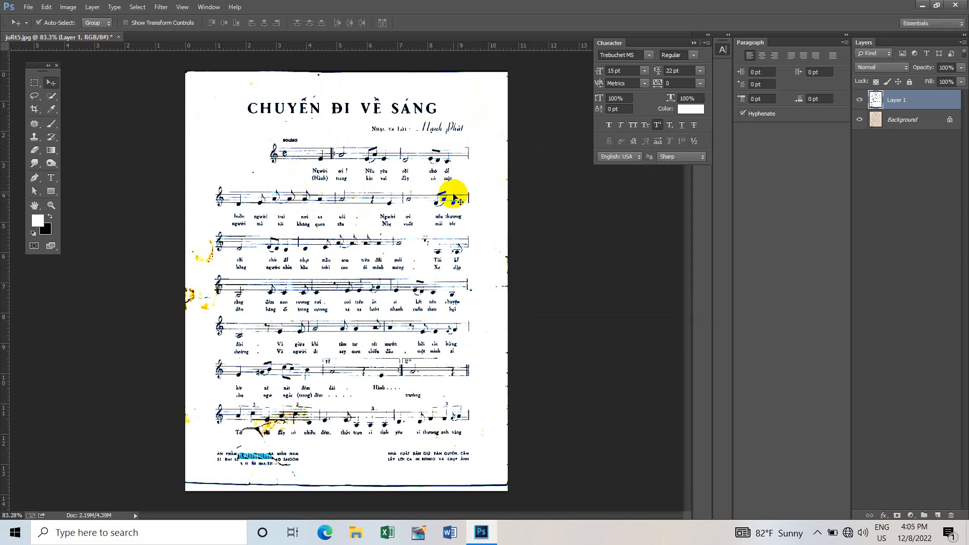
# - Sharpen Layer 1 with the Unsharp Mask filter, setting the amount to 79%
pyautogui.scroll(2, 368, 174)
pyautogui.scroll(2, 368, 174)
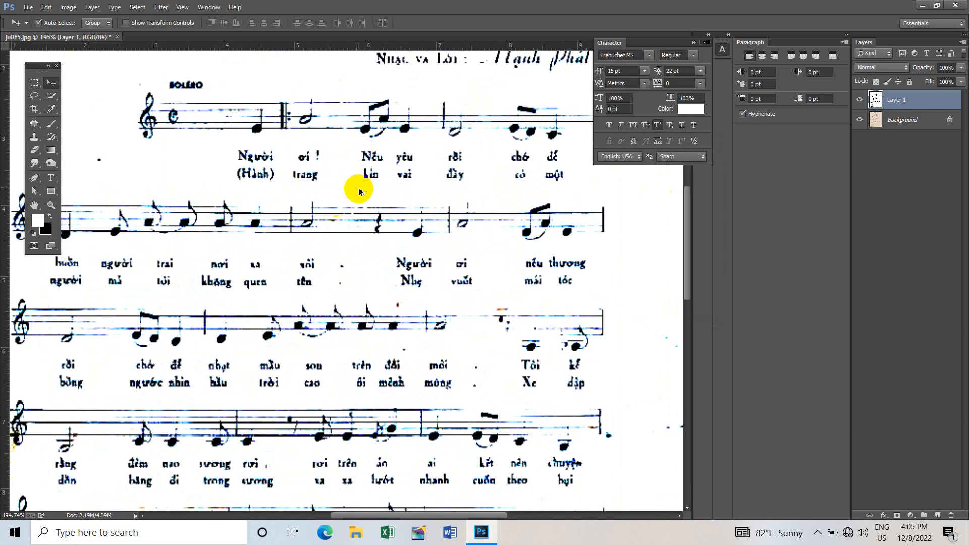
pyautogui.scroll(-2, 358, 190)
pyautogui.scroll(-3, 359, 191)
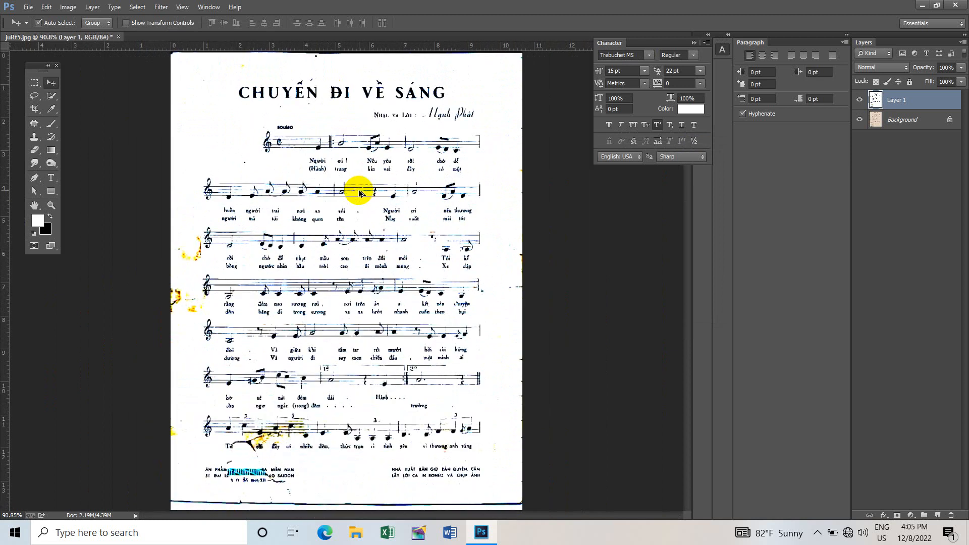
pyautogui.scroll(1, 359, 190)
pyautogui.scroll(-1, 359, 190)
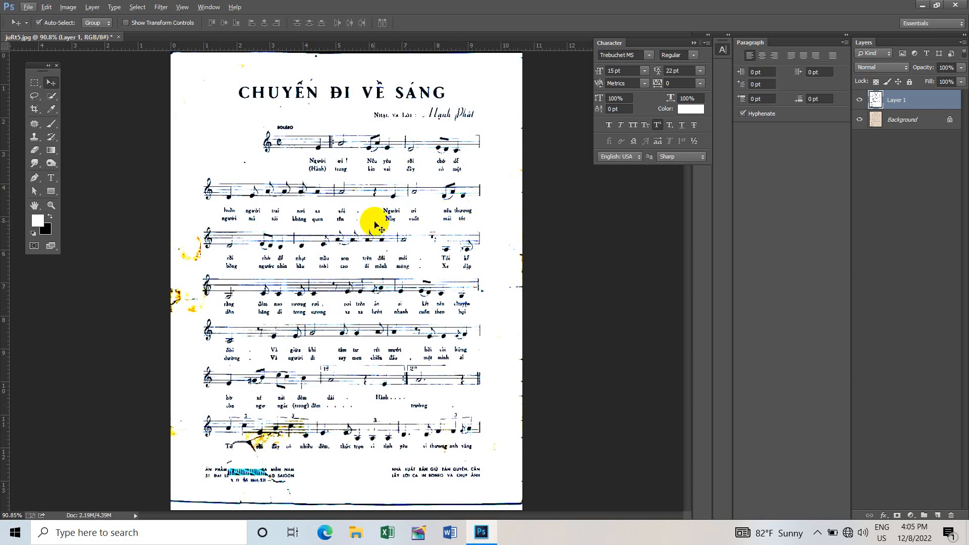
pyautogui.click(167, 8)
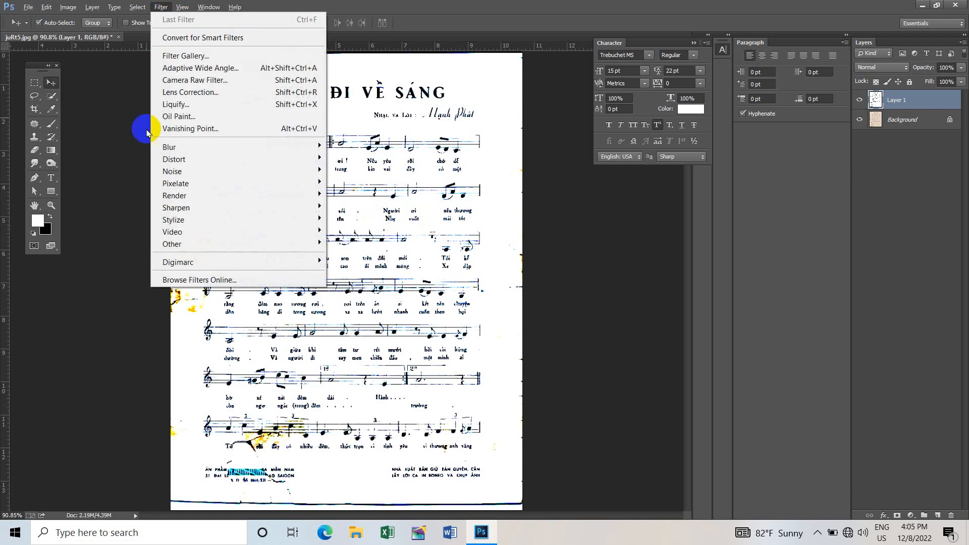
pyautogui.moveTo(229, 211)
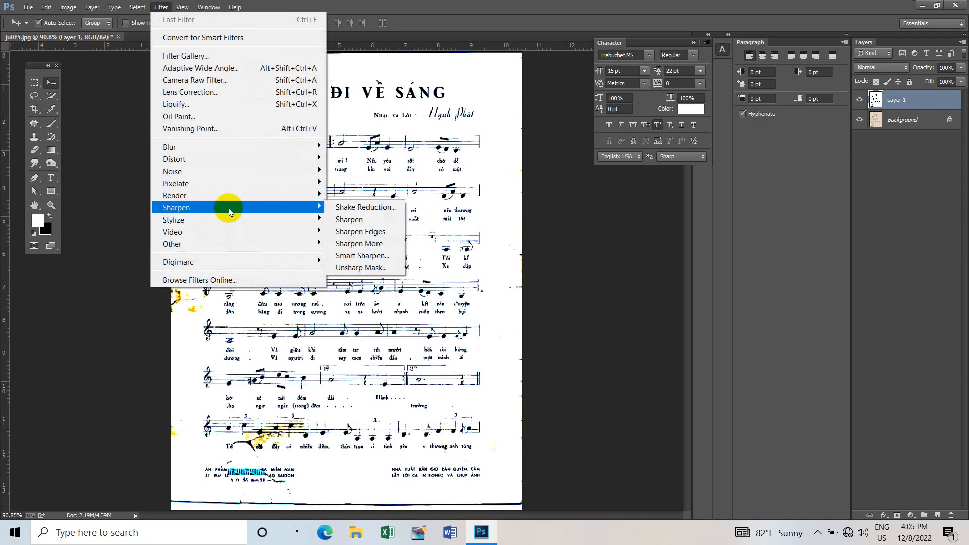
pyautogui.click(360, 268)
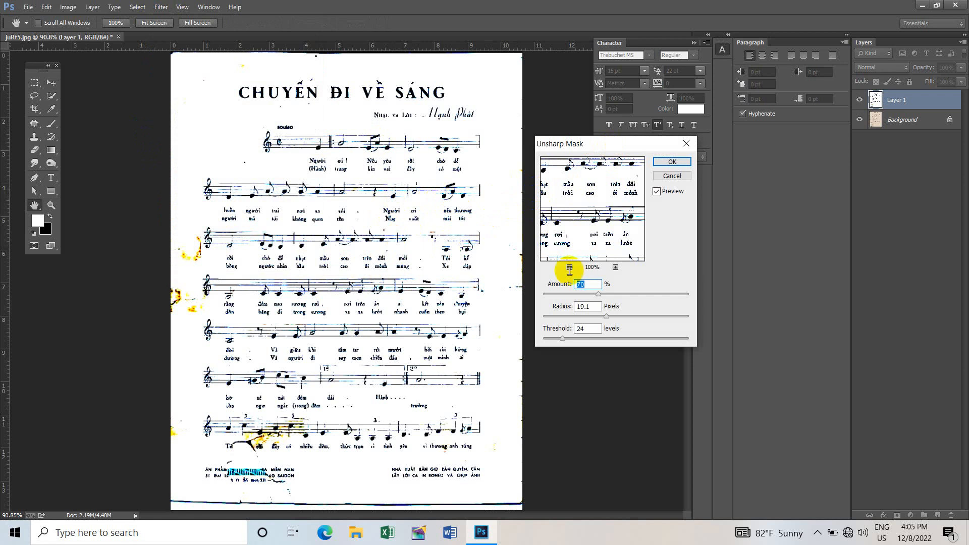
pyautogui.moveTo(598, 294); pyautogui.dragTo(610, 295)
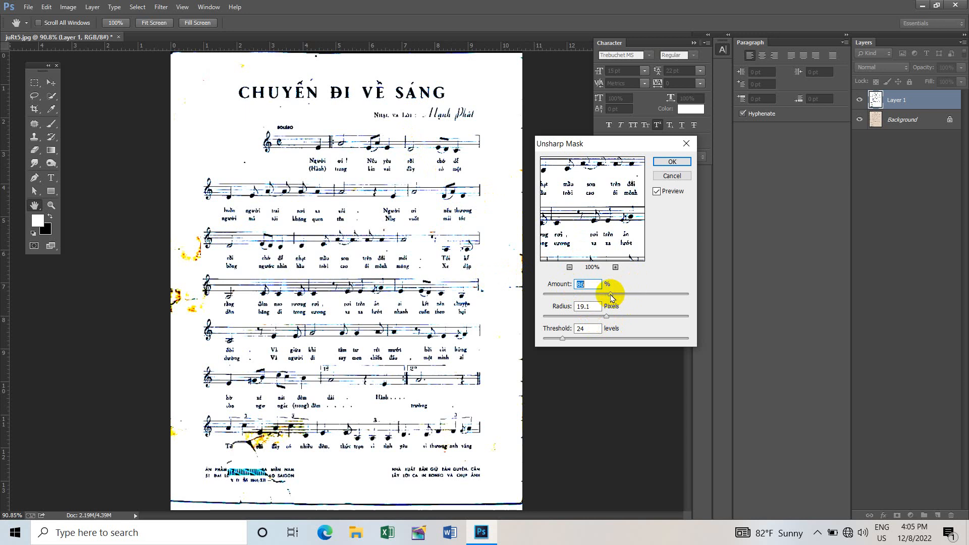
pyautogui.moveTo(610, 295); pyautogui.dragTo(606, 297)
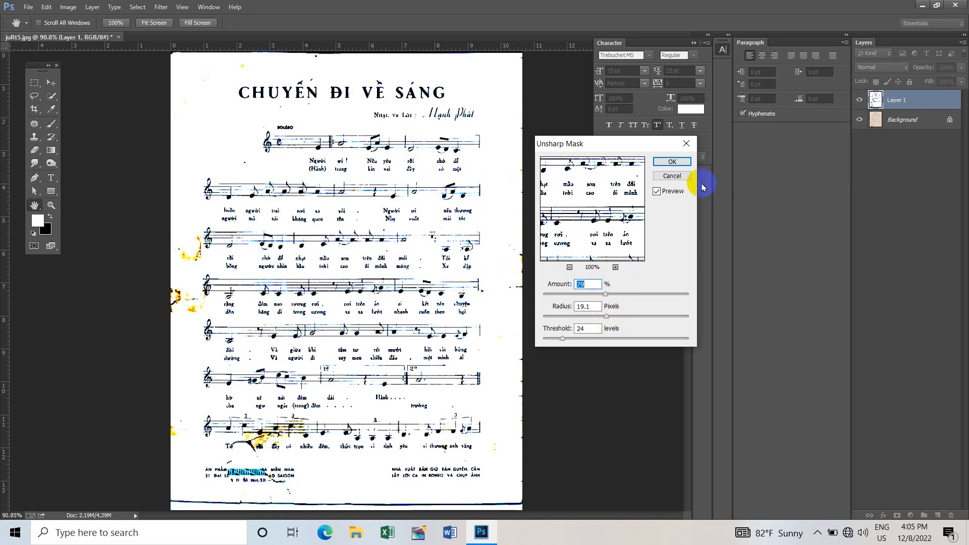
pyautogui.click(672, 162)
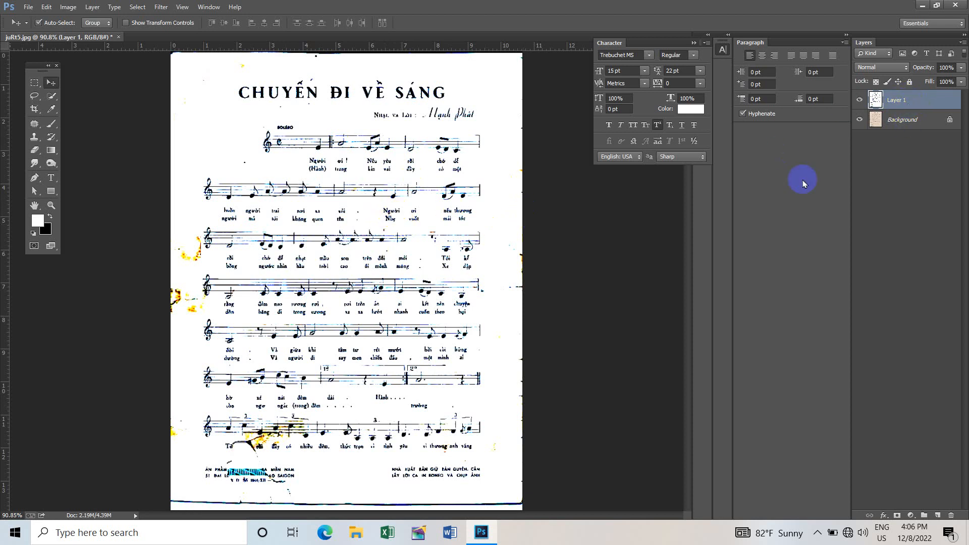
# - Duplicate Layer 1 and apply the High Pass filter to the copy with a slightly reduced radius
pyautogui.hotkey('ctrl', 'j')
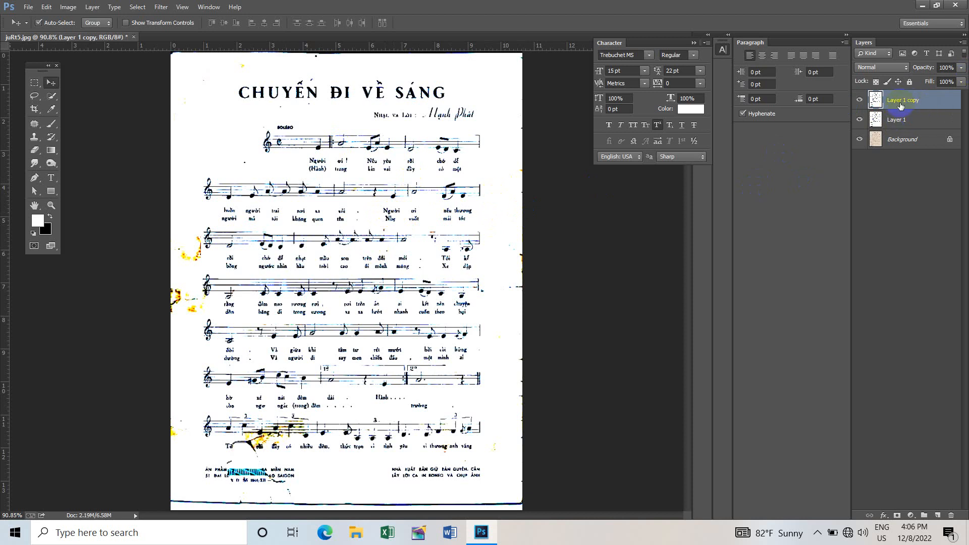
pyautogui.click(348, 194)
pyautogui.click(161, 7)
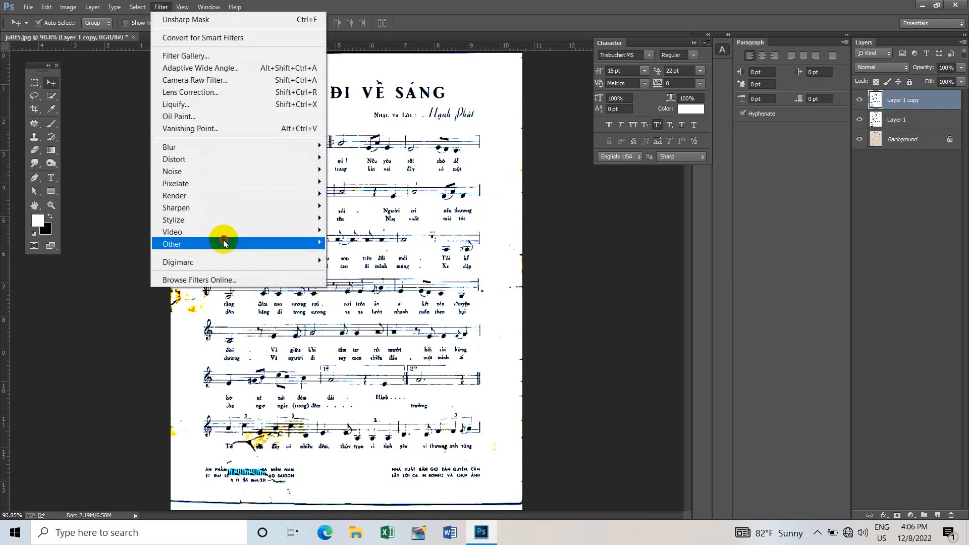
pyautogui.moveTo(225, 243)
pyautogui.click(352, 256)
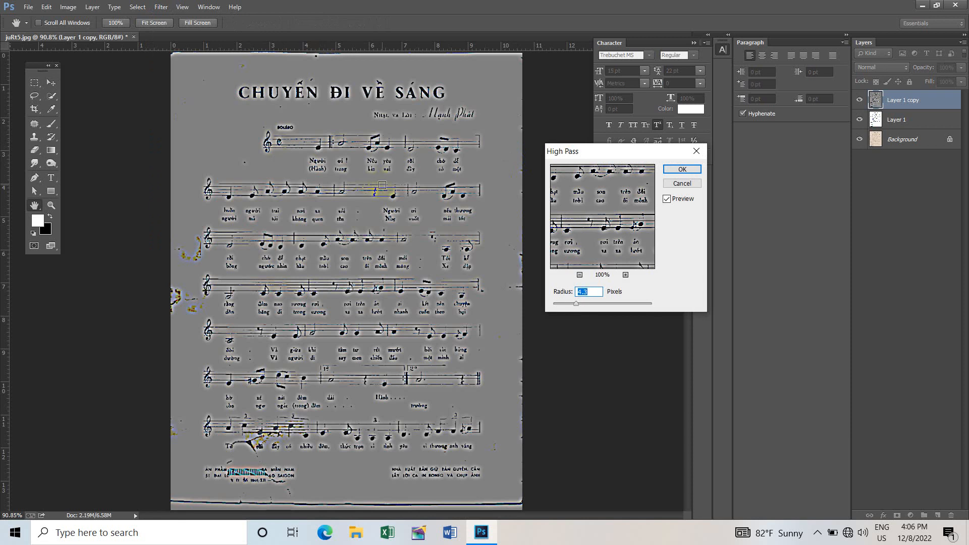
pyautogui.moveTo(576, 304)
pyautogui.mouseDown()
pyautogui.moveTo(586, 303)
pyautogui.moveTo(573, 305)
pyautogui.mouseUp()
pyautogui.click(680, 171)
pyautogui.press('v')
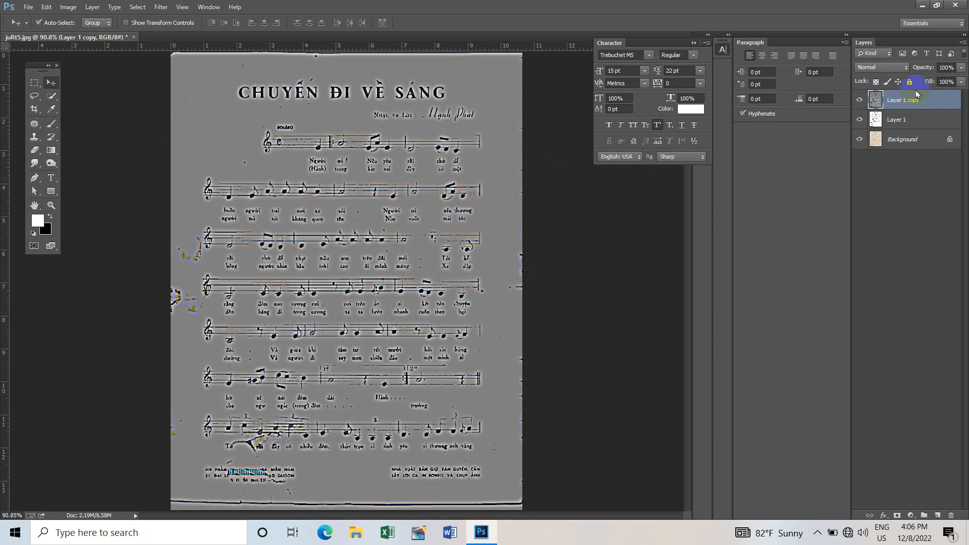
# - Set the High Pass copy's blend mode to Overlay and merge it with Layer 1
pyautogui.click(891, 67)
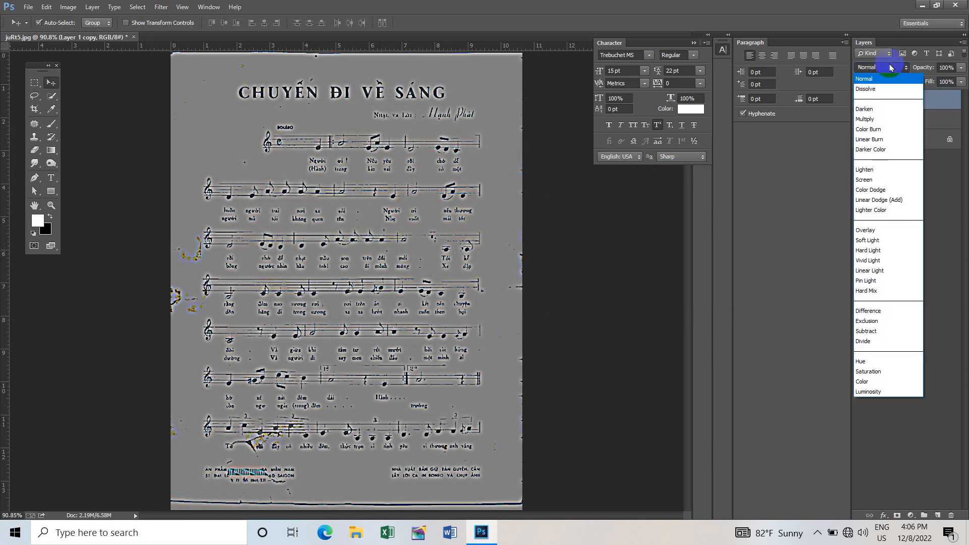
pyautogui.click(890, 230)
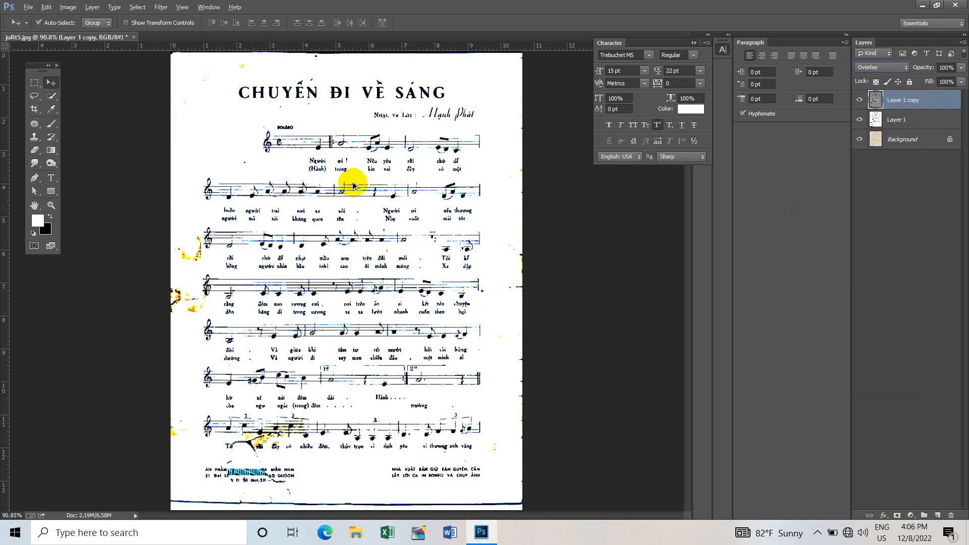
pyautogui.scroll(4, 368, 173)
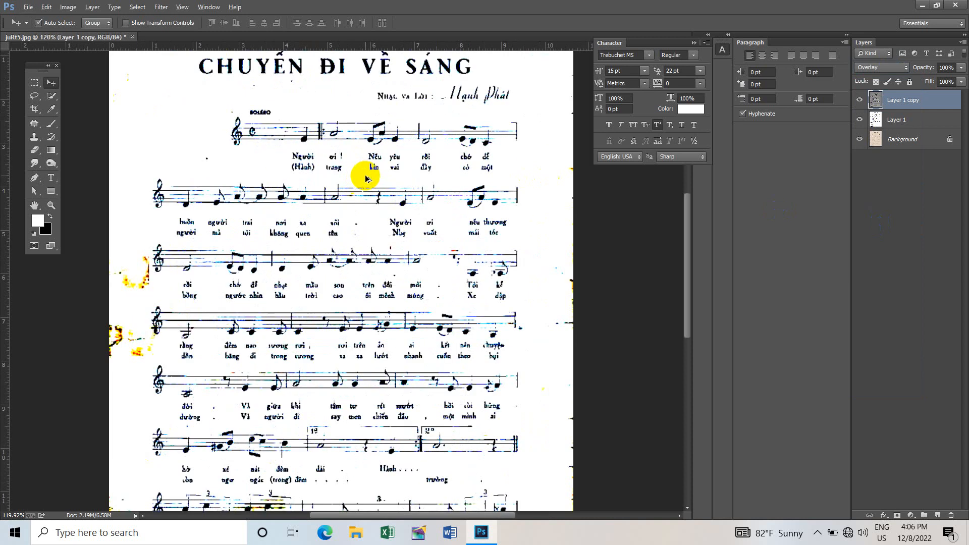
pyautogui.scroll(-2, 366, 172)
pyautogui.scroll(-2, 371, 171)
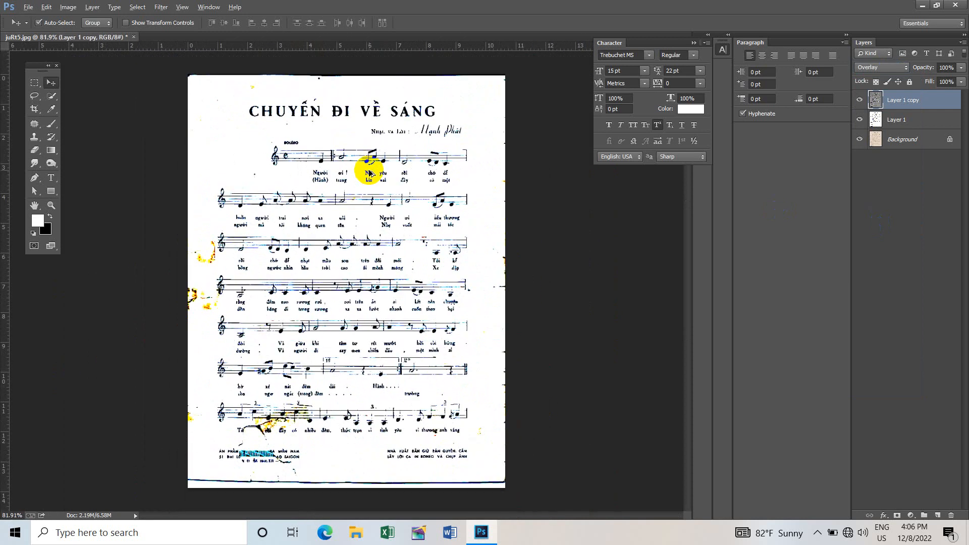
pyautogui.scroll(1, 373, 169)
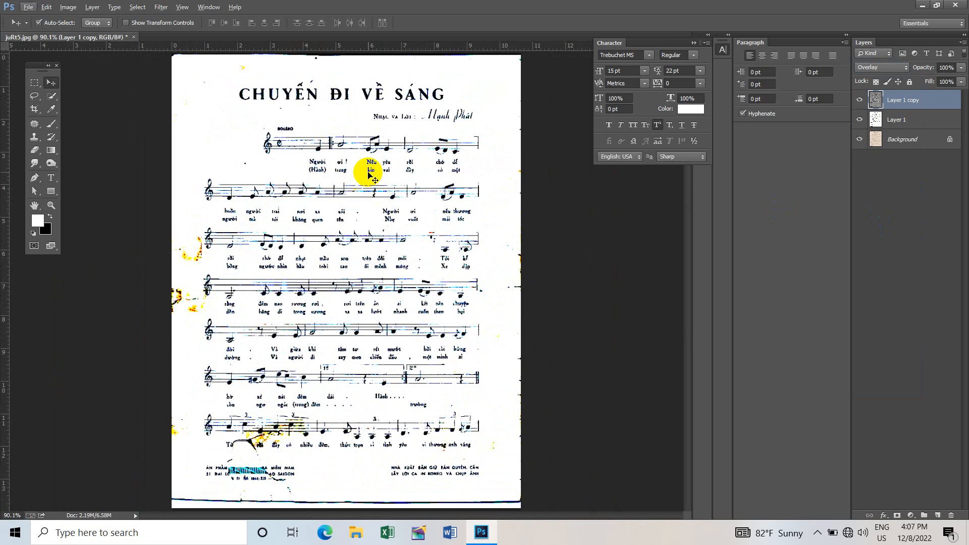
pyautogui.keyDown('shift'); pyautogui.click(906, 122); pyautogui.keyUp('shift')
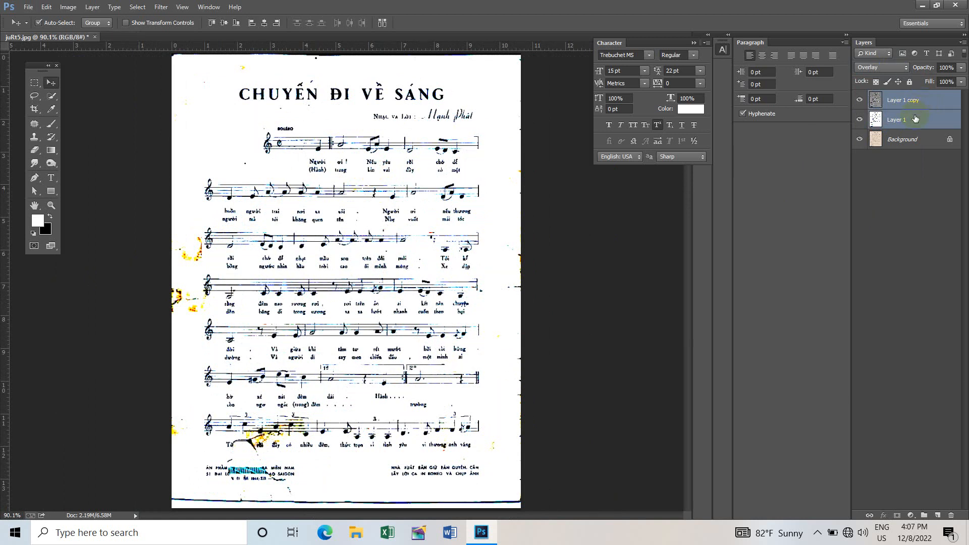
pyautogui.hotkey('ctrl', 'e')
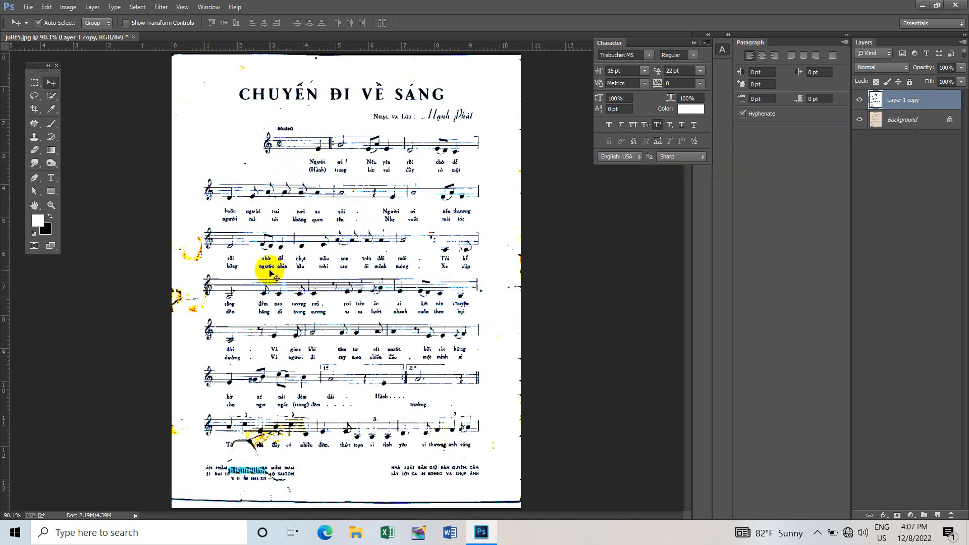
# - Examine the remaining yellow stains along the page's left margin and around the lower staves
pyautogui.scroll(5, 185, 277)
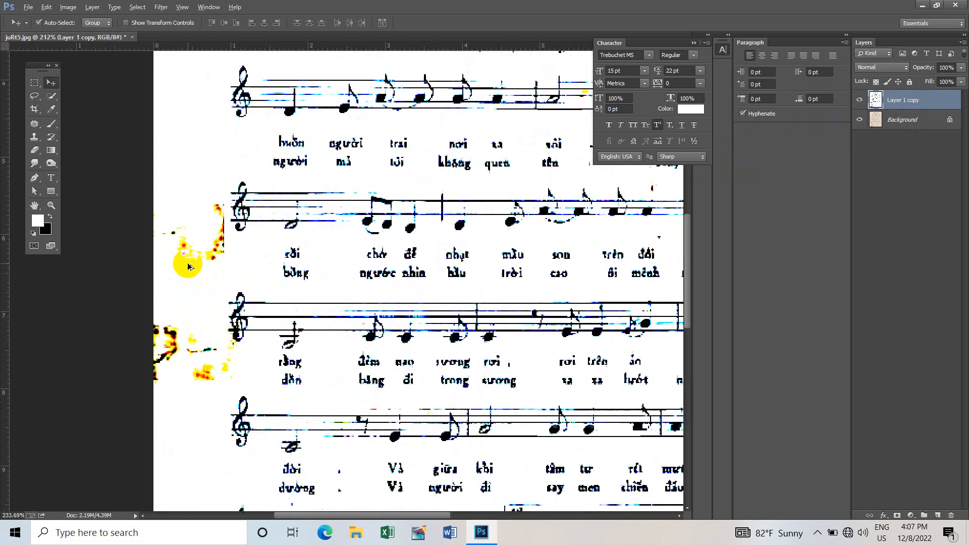
pyautogui.moveTo(283, 365); pyautogui.dragTo(256, 221)
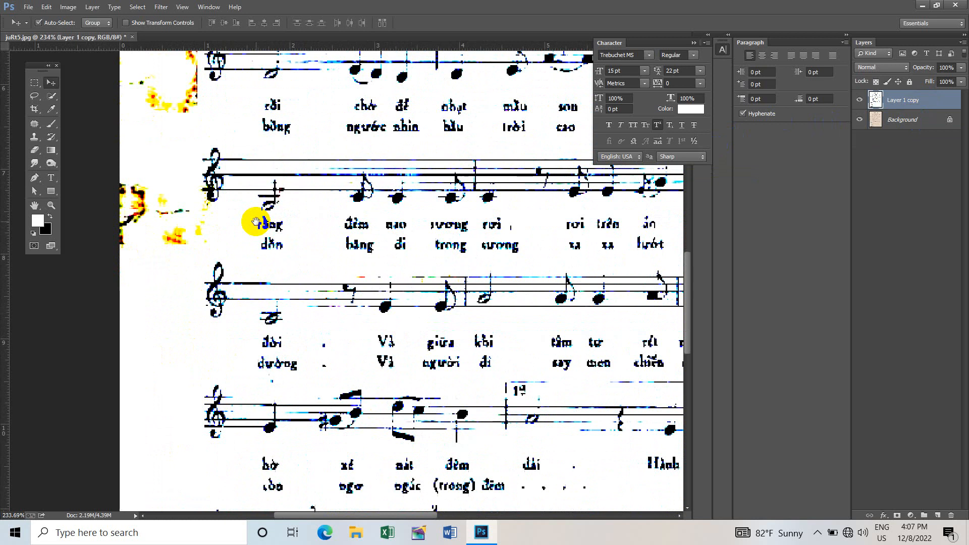
pyautogui.moveTo(297, 346); pyautogui.dragTo(297, 285)
pyautogui.moveTo(285, 379); pyautogui.dragTo(303, 283)
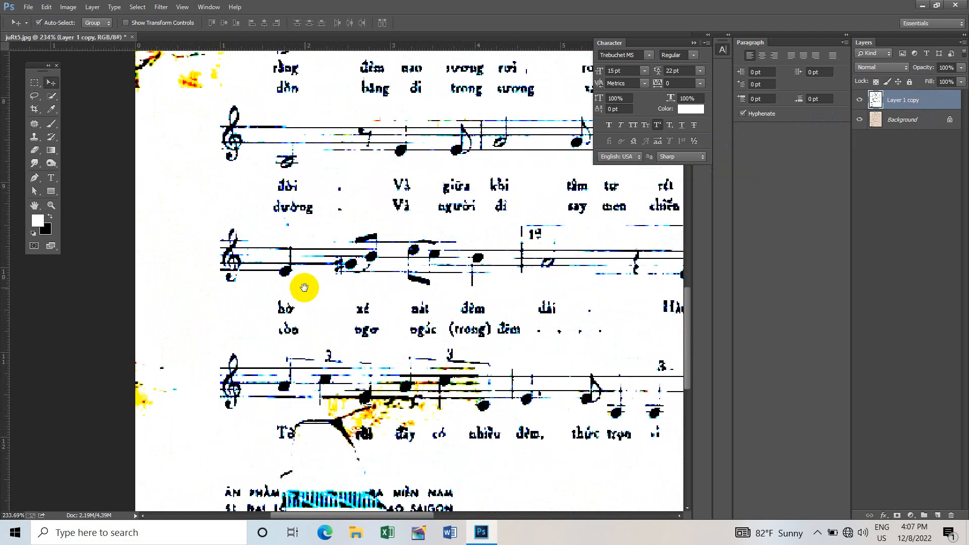
pyautogui.moveTo(252, 186); pyautogui.dragTo(253, 319)
pyautogui.moveTo(251, 233); pyautogui.dragTo(253, 257)
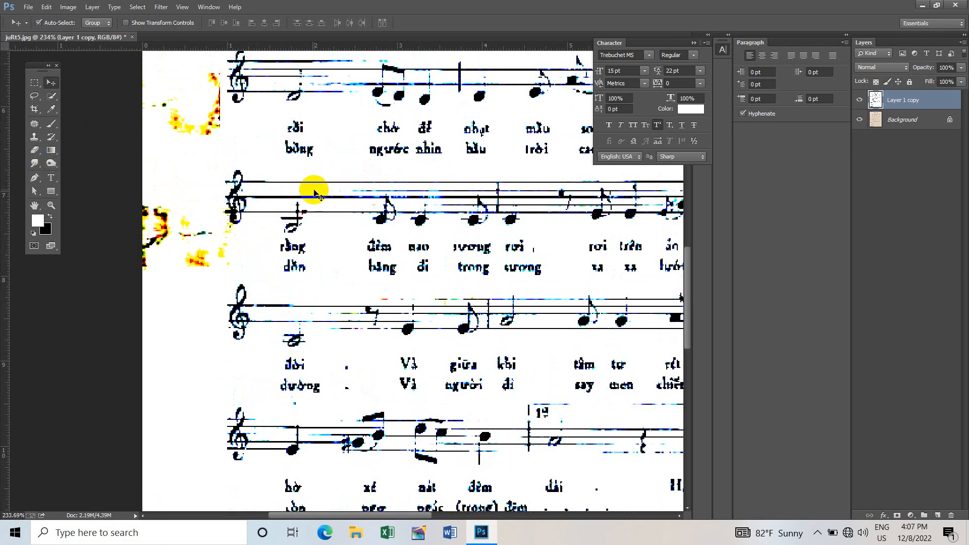
# - Erase the yellow stains in the page's left margin beside the third and fourth staves using a 50 px Eraser
pyautogui.press('e')
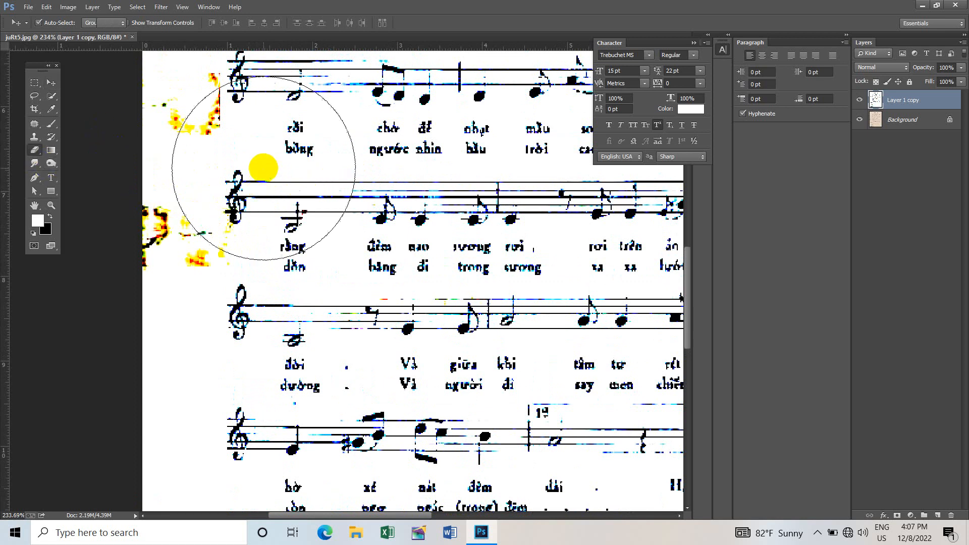
pyautogui.scroll(-2, 242, 176)
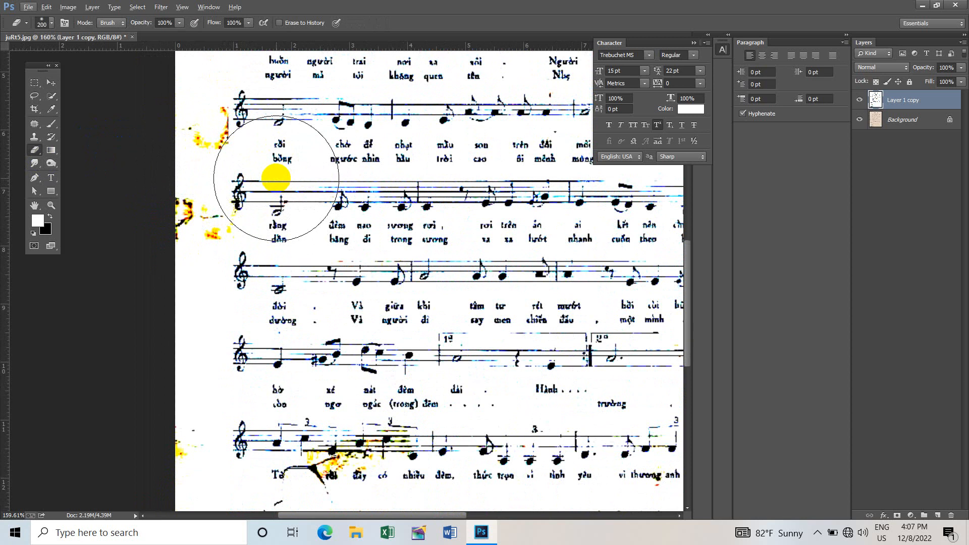
pyautogui.press('[')
pyautogui.press('[')
pyautogui.press('[')
pyautogui.press('[')
pyautogui.press('[')
pyautogui.press('[')
pyautogui.press('[')
pyautogui.press('[')
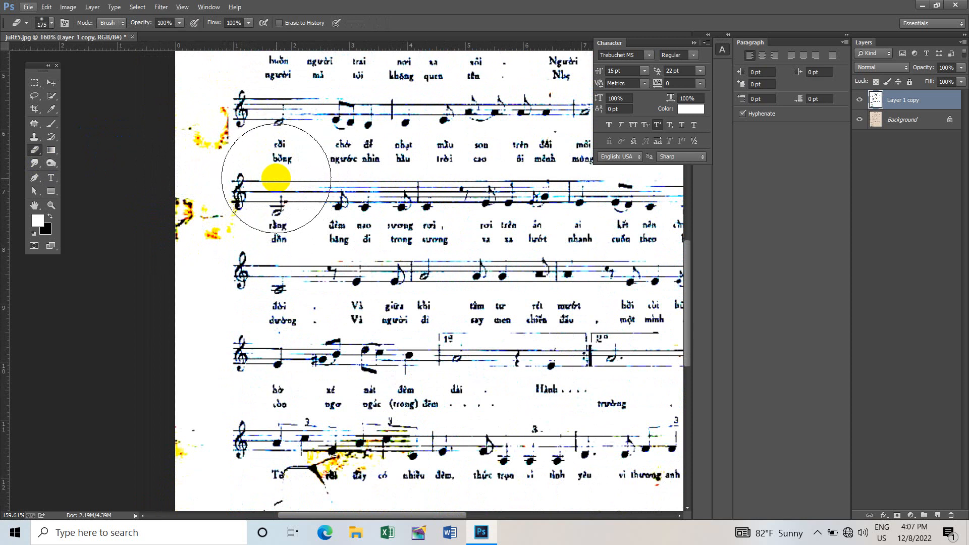
pyautogui.press('[')
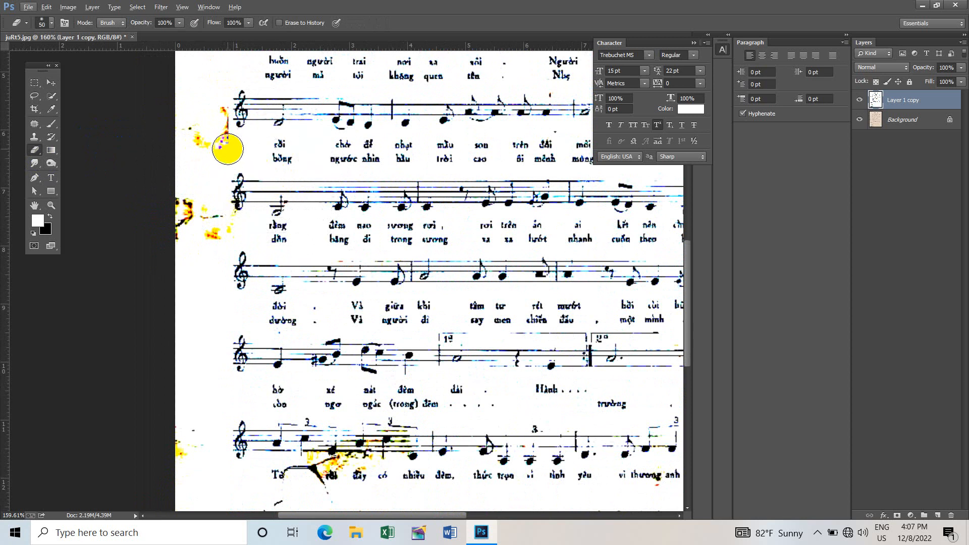
pyautogui.moveTo(228, 147)
pyautogui.mouseDown()
pyautogui.moveTo(188, 126)
pyautogui.moveTo(217, 142)
pyautogui.moveTo(205, 113)
pyautogui.moveTo(213, 146)
pyautogui.moveTo(190, 167)
pyautogui.moveTo(219, 143)
pyautogui.moveTo(213, 116)
pyautogui.moveTo(201, 112)
pyautogui.moveTo(182, 220)
pyautogui.moveTo(183, 204)
pyautogui.moveTo(187, 221)
pyautogui.moveTo(224, 243)
pyautogui.moveTo(223, 226)
pyautogui.moveTo(189, 201)
pyautogui.moveTo(190, 130)
pyautogui.mouseUp()
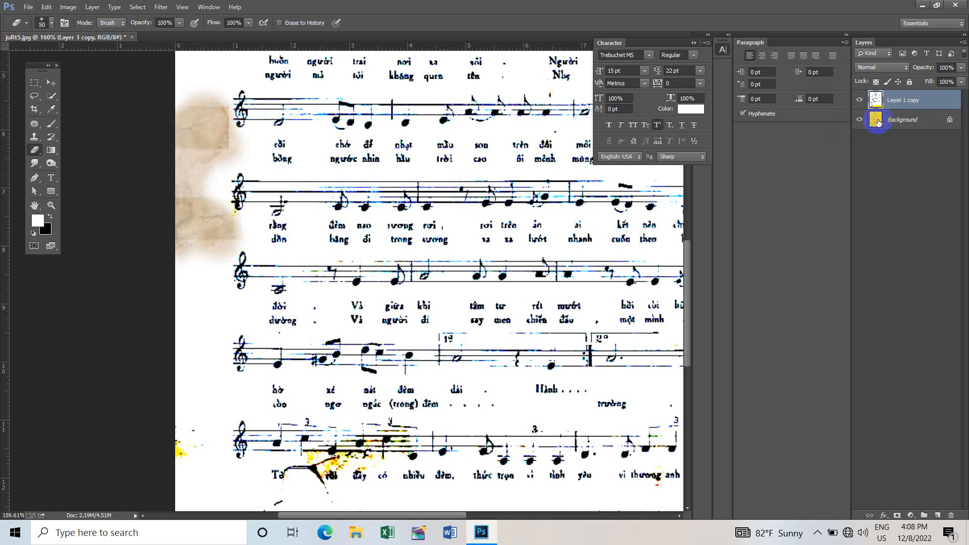
# - Compare the cleaned page with the original scan by hiding and showing Layer 1 copy
pyautogui.scroll(-5, 291, 216)
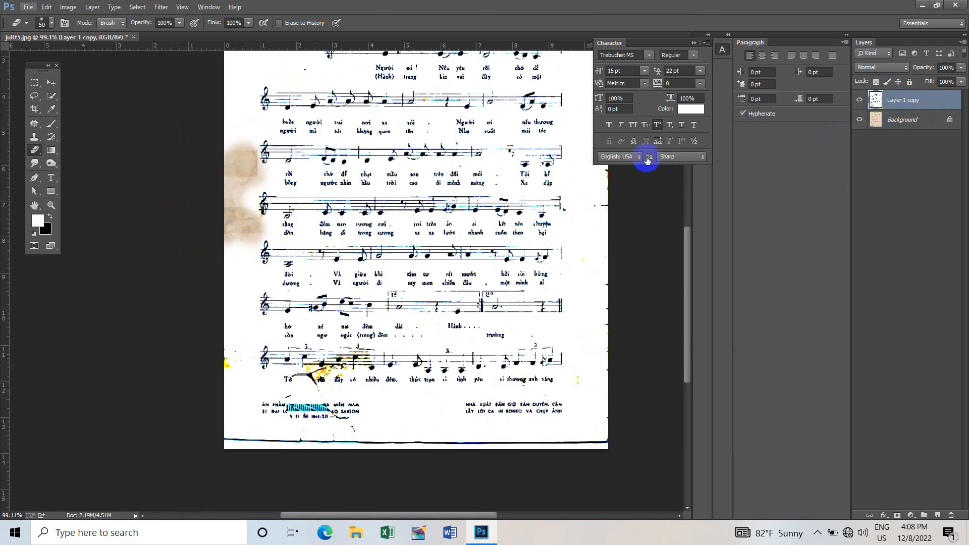
pyautogui.click(859, 99)
pyautogui.scroll(-3, 334, 239)
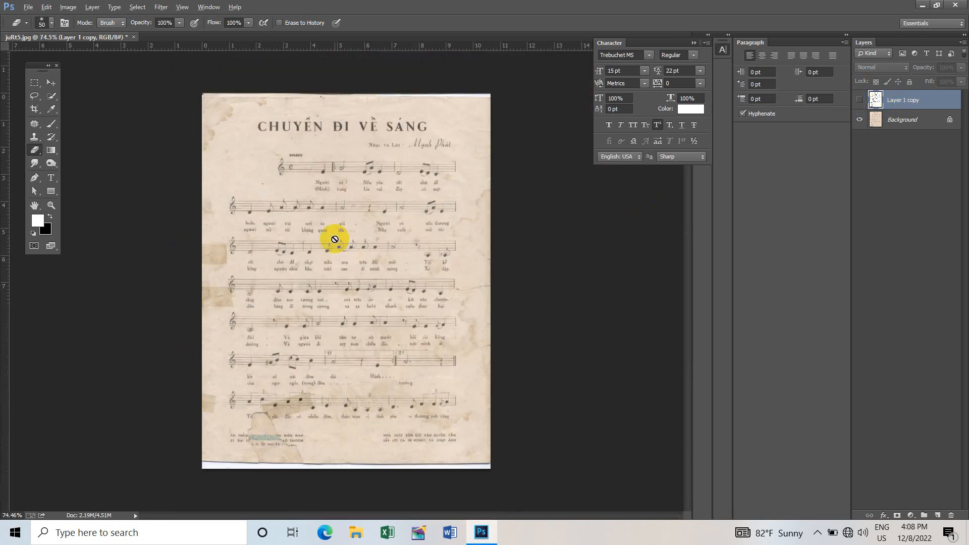
pyautogui.click(860, 100)
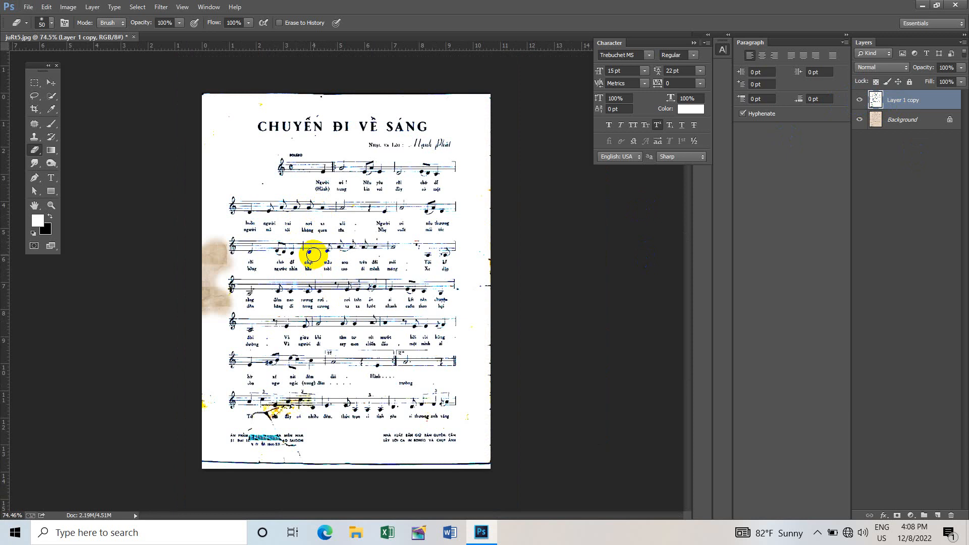
# - Create a new document with the International Paper preset at A4 size, 300 pixels/inch, CMYK Color and a white background
pyautogui.press('v')
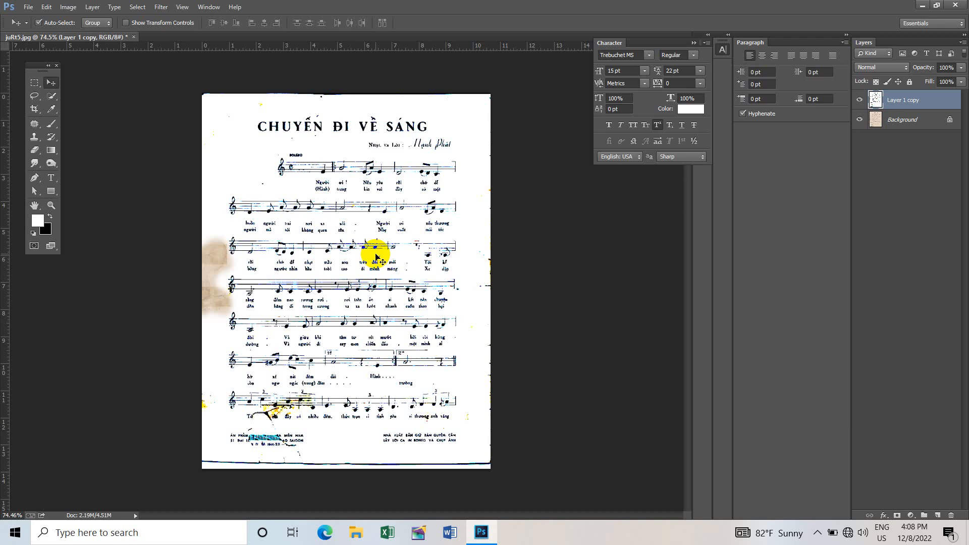
pyautogui.hotkey('ctrl', 'n')
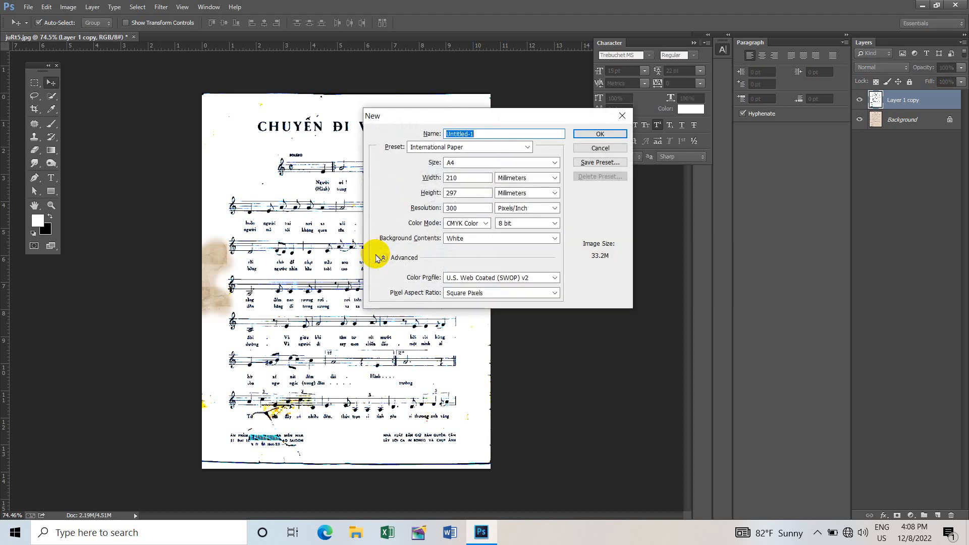
pyautogui.moveTo(513, 116); pyautogui.dragTo(550, 130)
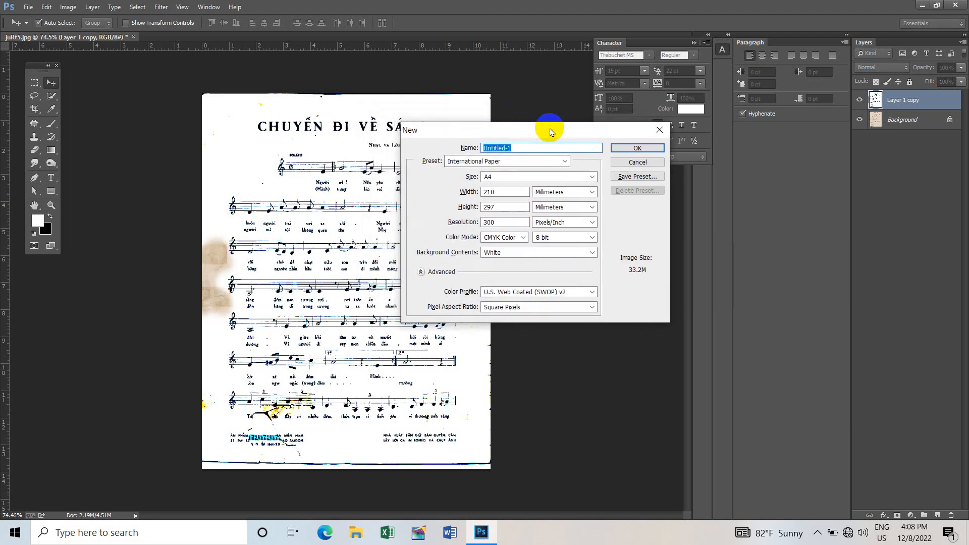
pyautogui.click(522, 161)
pyautogui.click(511, 217)
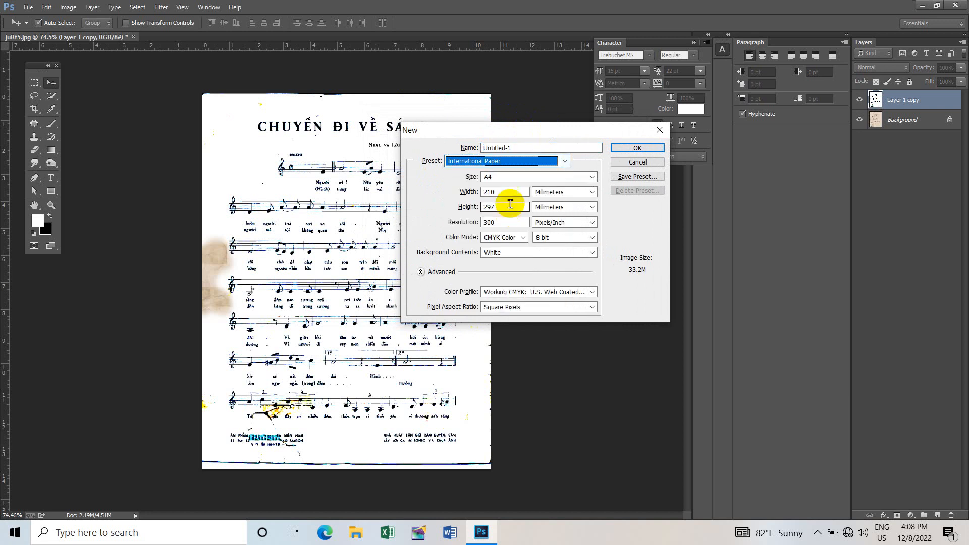
pyautogui.click(508, 176)
pyautogui.click(512, 188)
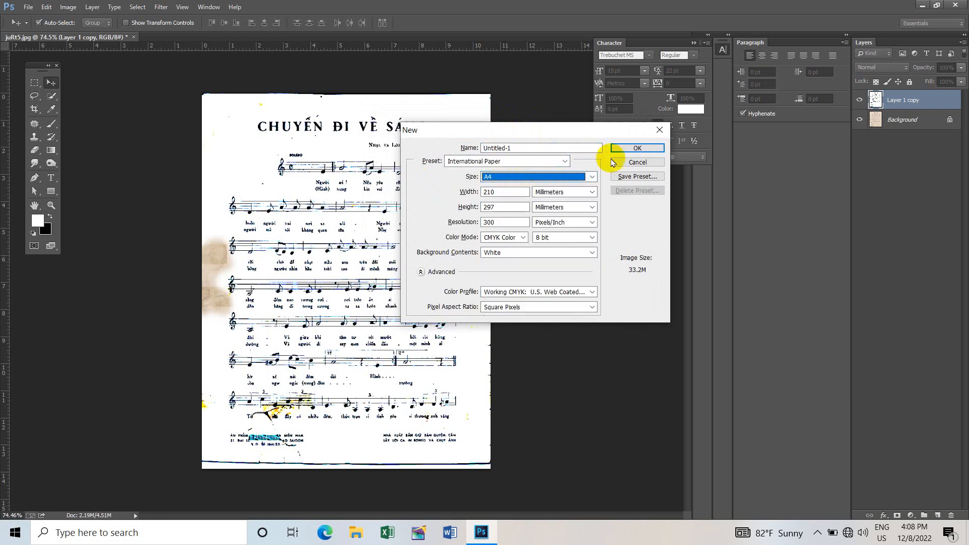
pyautogui.click(630, 148)
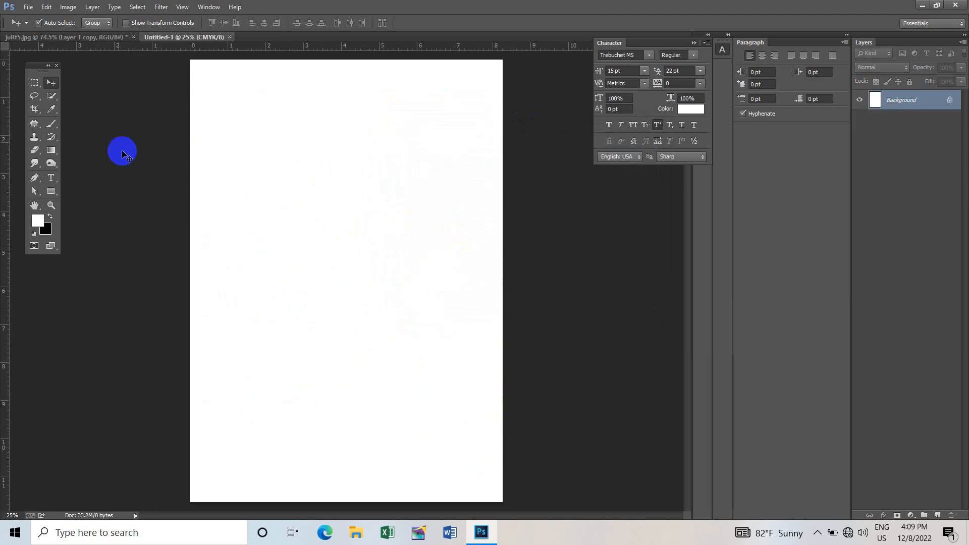
# - Copy the cleaned sheet music layer into the new A4 document and dock the scan's window back as a tab
pyautogui.moveTo(108, 38); pyautogui.dragTo(111, 131)
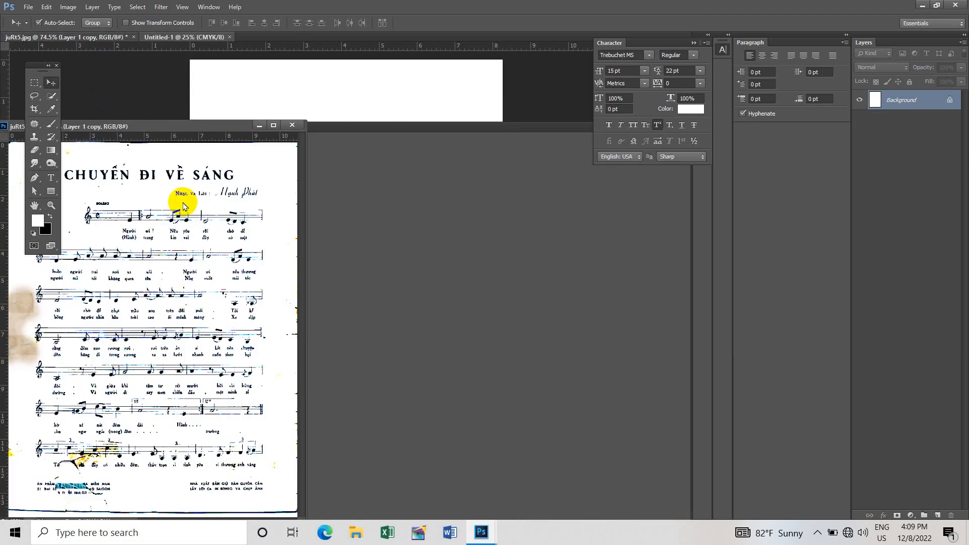
pyautogui.moveTo(187, 220)
pyautogui.mouseDown()
pyautogui.moveTo(246, 204)
pyautogui.moveTo(223, 212)
pyautogui.moveTo(201, 253)
pyautogui.moveTo(363, 173)
pyautogui.moveTo(323, 169)
pyautogui.mouseUp()
pyautogui.moveTo(222, 126); pyautogui.dragTo(316, 42)
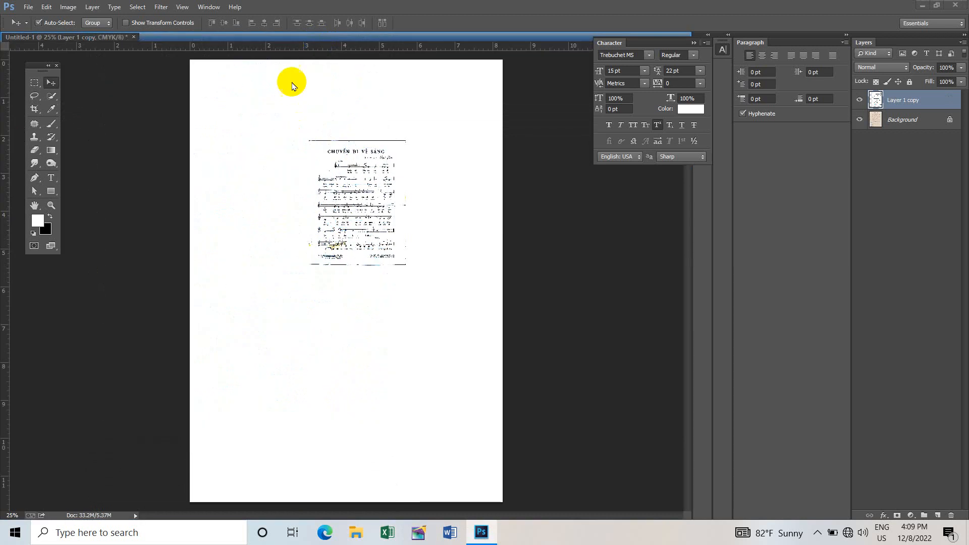
pyautogui.click(115, 38)
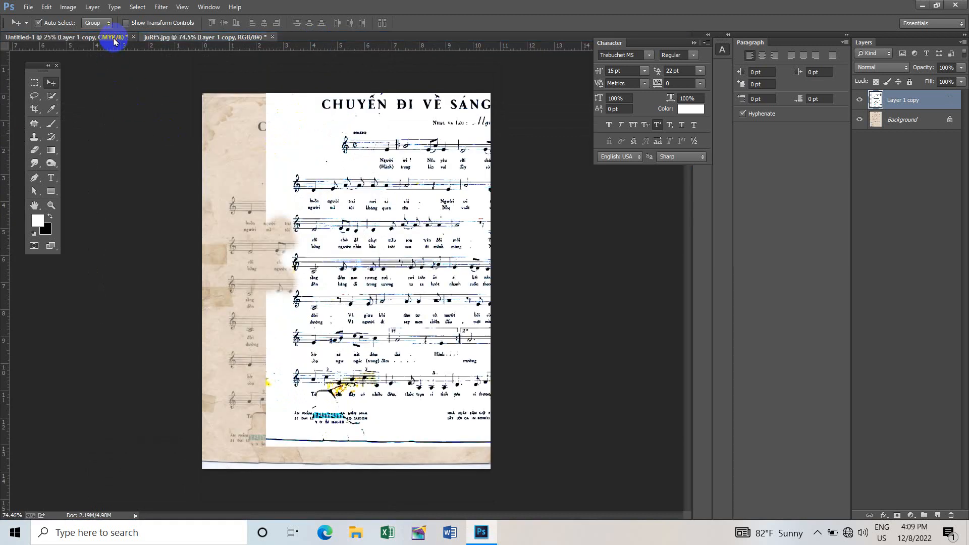
# - Move the sheet music to the page's upper-left corner and scale it to about 353% width and 340% height to fill the A4 page
pyautogui.moveTo(371, 206); pyautogui.dragTo(252, 125)
pyautogui.hotkey('ctrl', 't')
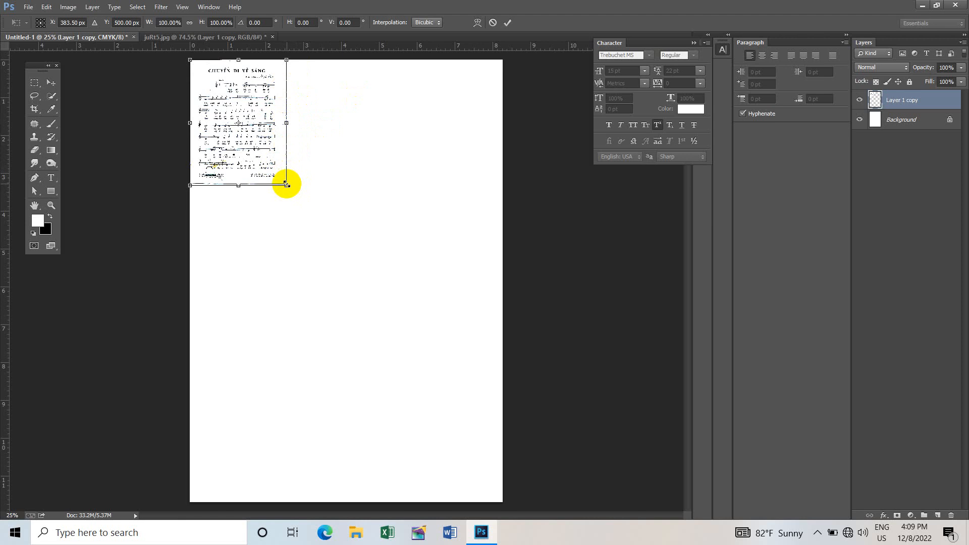
pyautogui.moveTo(286, 184); pyautogui.dragTo(535, 483)
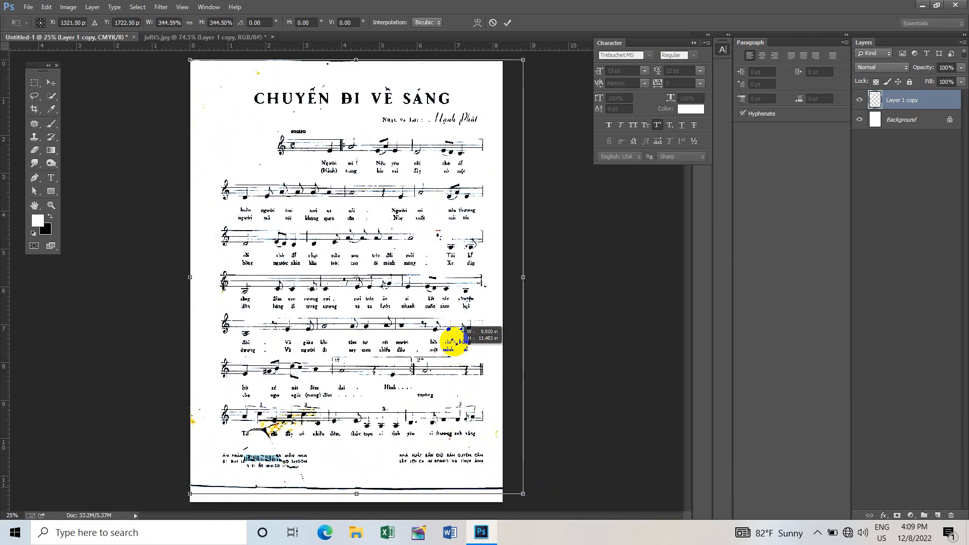
pyautogui.moveTo(454, 335); pyautogui.dragTo(441, 338)
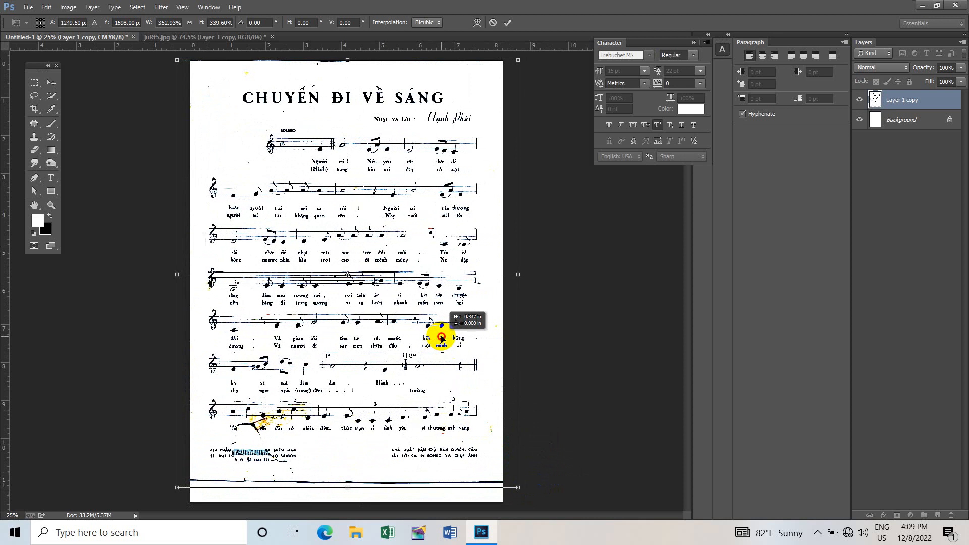
pyautogui.moveTo(441, 338); pyautogui.dragTo(441, 338)
pyautogui.press('Return')
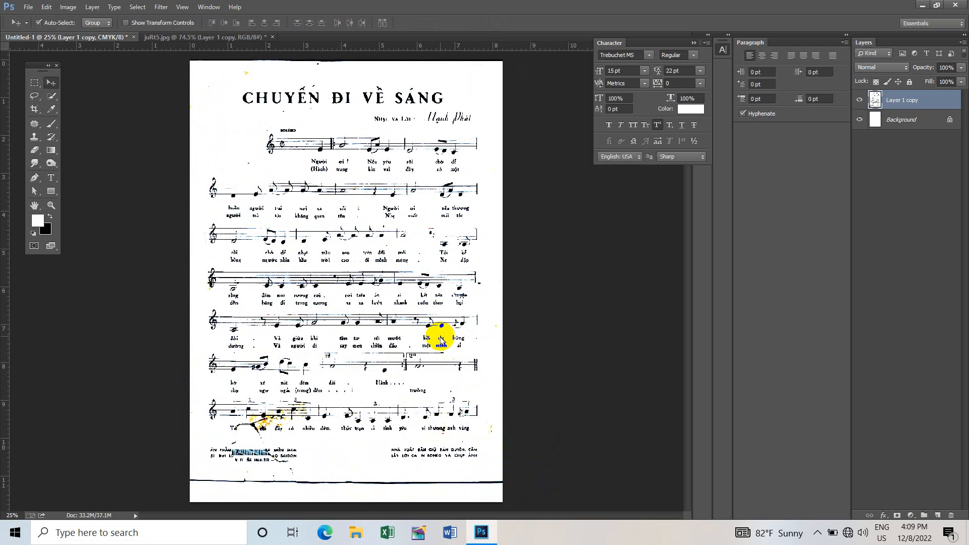
# - Shift the sheet music slightly downward on the A4 page
pyautogui.scroll(-2, 339, 255)
pyautogui.scroll(1, 339, 254)
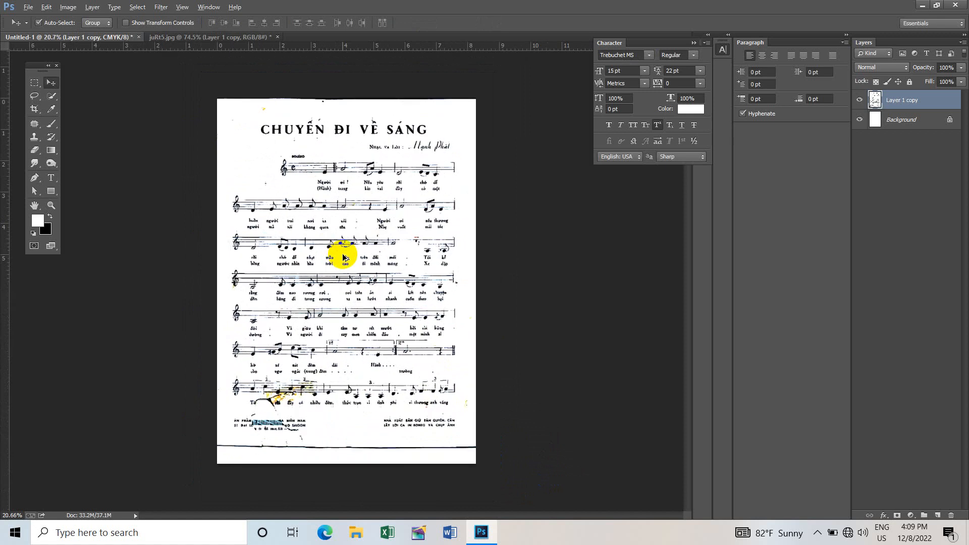
pyautogui.moveTo(375, 233); pyautogui.dragTo(376, 238)
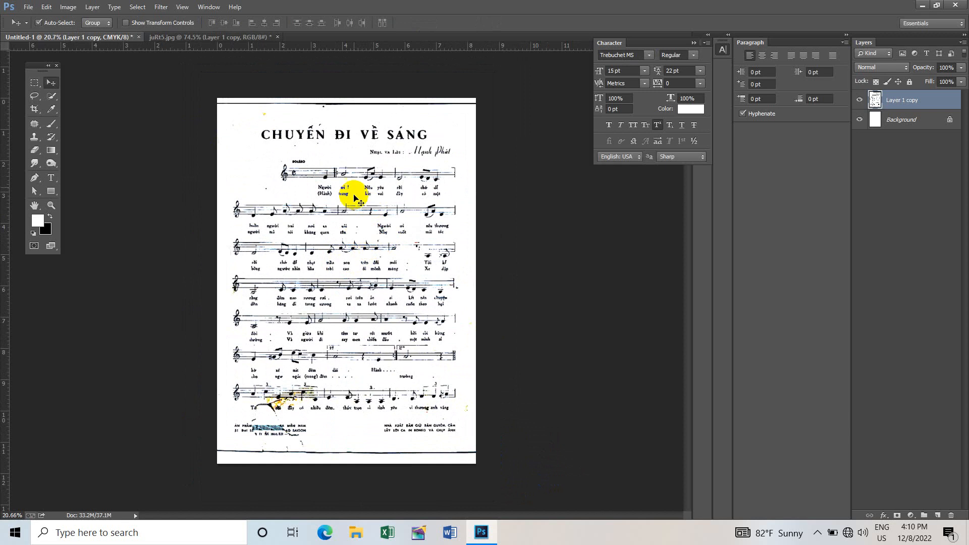
# - Erase the black line across the top edge of the page with a 200 px Eraser
pyautogui.scroll(6, 316, 124)
pyautogui.scroll(2, 315, 136)
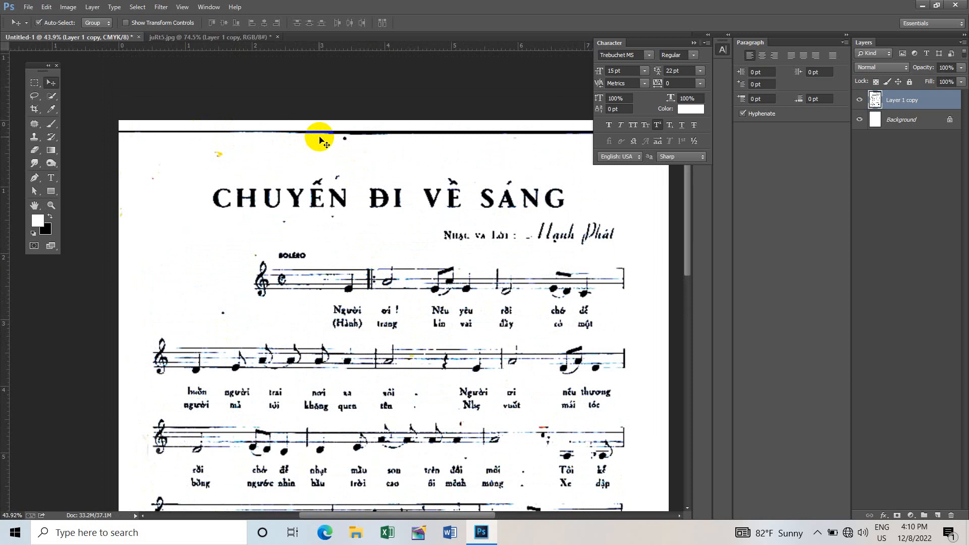
pyautogui.moveTo(408, 198); pyautogui.dragTo(372, 210)
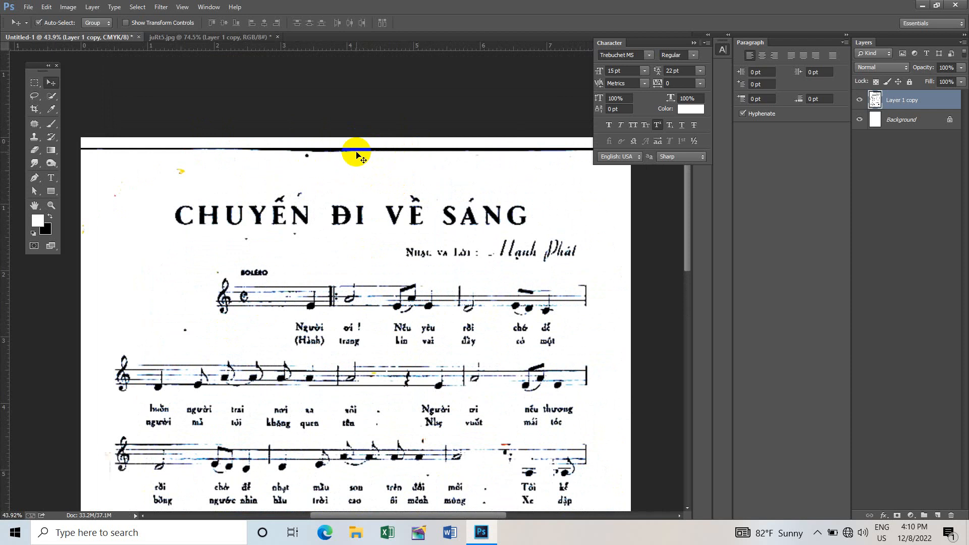
pyautogui.press('e')
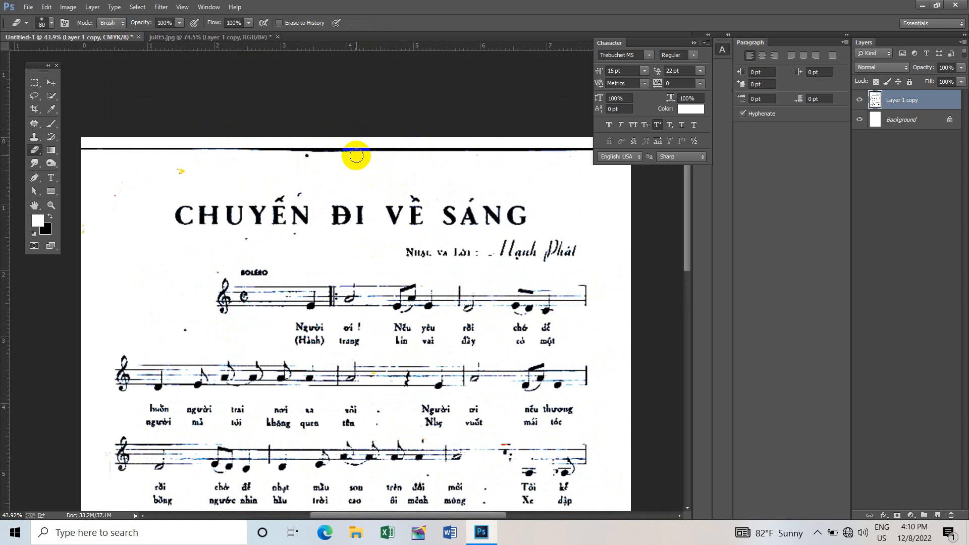
pyautogui.press(']')
pyautogui.press(']')
pyautogui.press(']')
pyautogui.press(']')
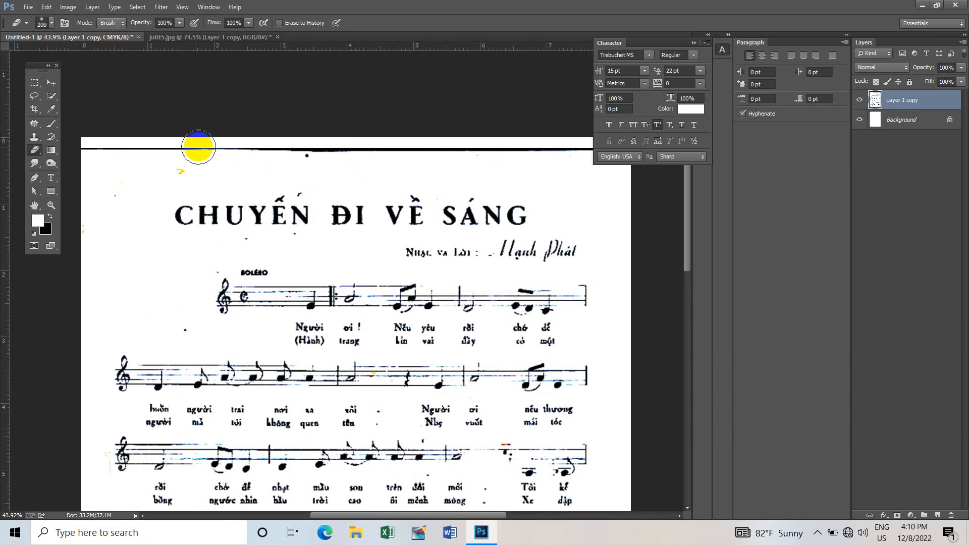
pyautogui.moveTo(92, 150)
pyautogui.mouseDown()
pyautogui.moveTo(162, 152)
pyautogui.moveTo(109, 166)
pyautogui.moveTo(73, 159)
pyautogui.moveTo(119, 150)
pyautogui.moveTo(61, 150)
pyautogui.moveTo(506, 146)
pyautogui.moveTo(422, 149)
pyautogui.moveTo(604, 126)
pyautogui.moveTo(479, 155)
pyautogui.moveTo(588, 149)
pyautogui.mouseUp()
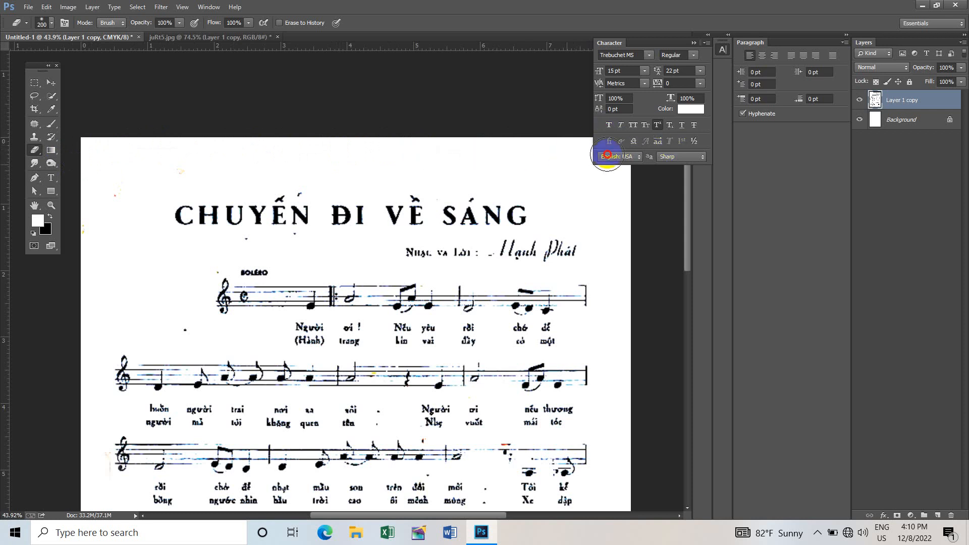
# - Erase the yellow stain between the last staff and its lyrics with a 45 px Eraser
pyautogui.scroll(-3, 467, 268)
pyautogui.moveTo(446, 331); pyautogui.dragTo(499, 194)
pyautogui.moveTo(362, 379); pyautogui.dragTo(369, 245)
pyautogui.moveTo(331, 337); pyautogui.dragTo(337, 311)
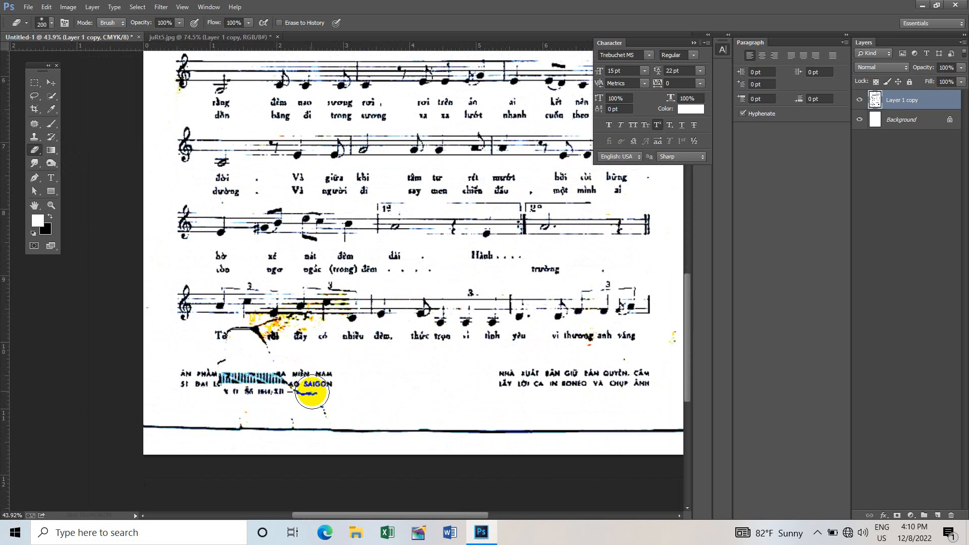
pyautogui.scroll(3, 275, 336)
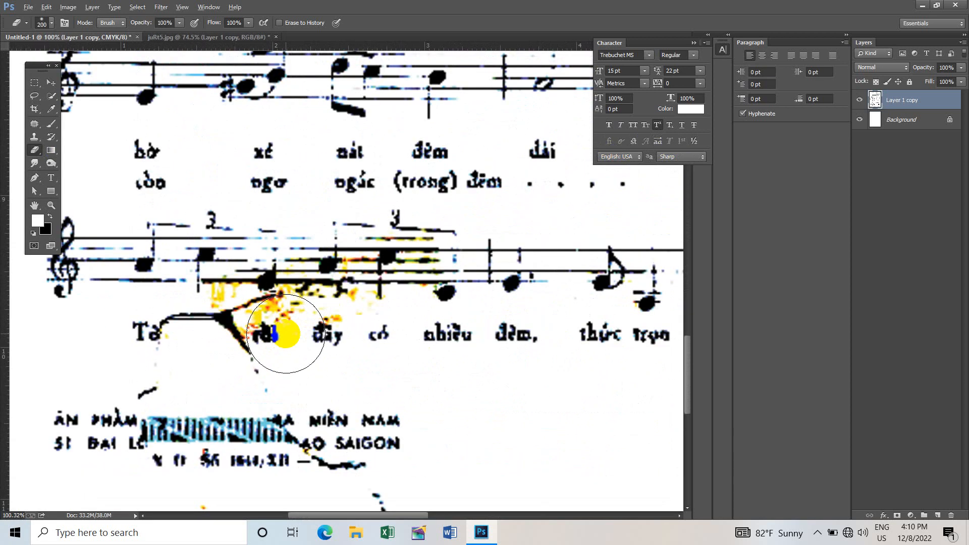
pyautogui.scroll(1, 273, 328)
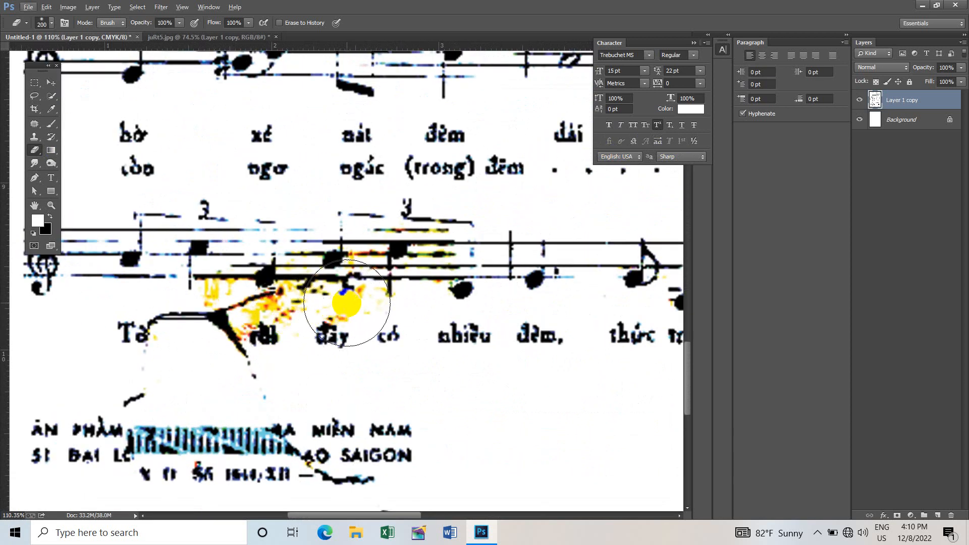
pyautogui.press('[')
pyautogui.press('[')
pyautogui.press('[')
pyautogui.press('[')
pyautogui.press('[')
pyautogui.press('[')
pyautogui.press('[')
pyautogui.press('[')
pyautogui.press('[')
pyautogui.press('[')
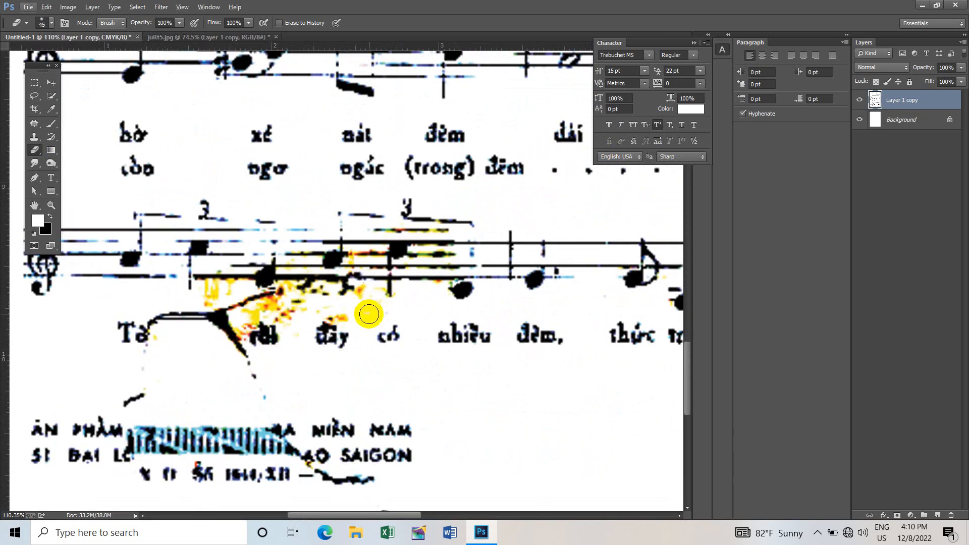
pyautogui.moveTo(368, 314)
pyautogui.mouseDown()
pyautogui.moveTo(337, 312)
pyautogui.moveTo(351, 316)
pyautogui.moveTo(373, 292)
pyautogui.moveTo(376, 304)
pyautogui.moveTo(308, 313)
pyautogui.moveTo(321, 314)
pyautogui.moveTo(300, 327)
pyautogui.moveTo(279, 308)
pyautogui.moveTo(242, 322)
pyautogui.mouseUp()
# - Erase the yellow patch under the last staff's first notes and the faint crease line below the first lyric word with a 30 px Eraser
pyautogui.press('[')
pyautogui.press('[')
pyautogui.press('[')
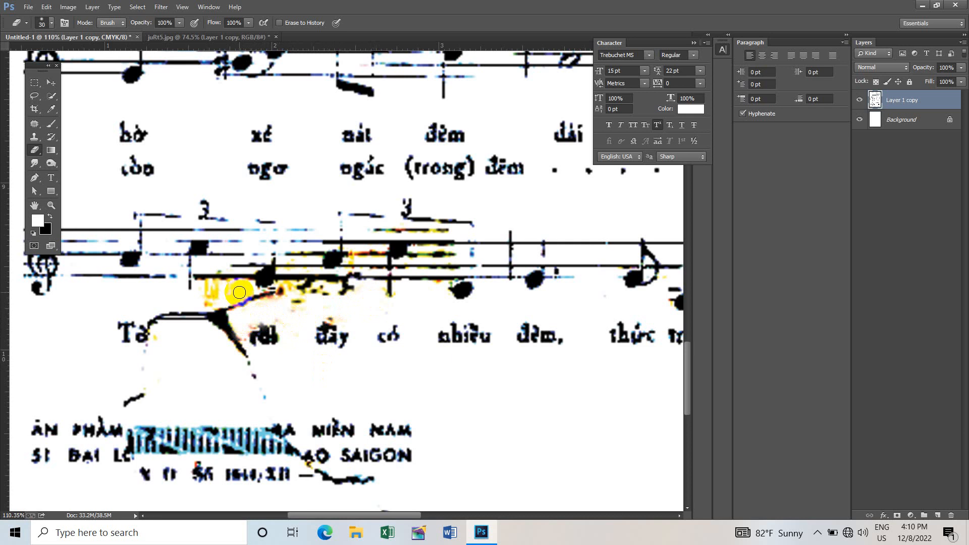
pyautogui.moveTo(227, 285)
pyautogui.mouseDown()
pyautogui.moveTo(210, 292)
pyautogui.moveTo(216, 298)
pyautogui.moveTo(207, 293)
pyautogui.moveTo(223, 283)
pyautogui.moveTo(205, 283)
pyautogui.moveTo(218, 290)
pyautogui.mouseUp()
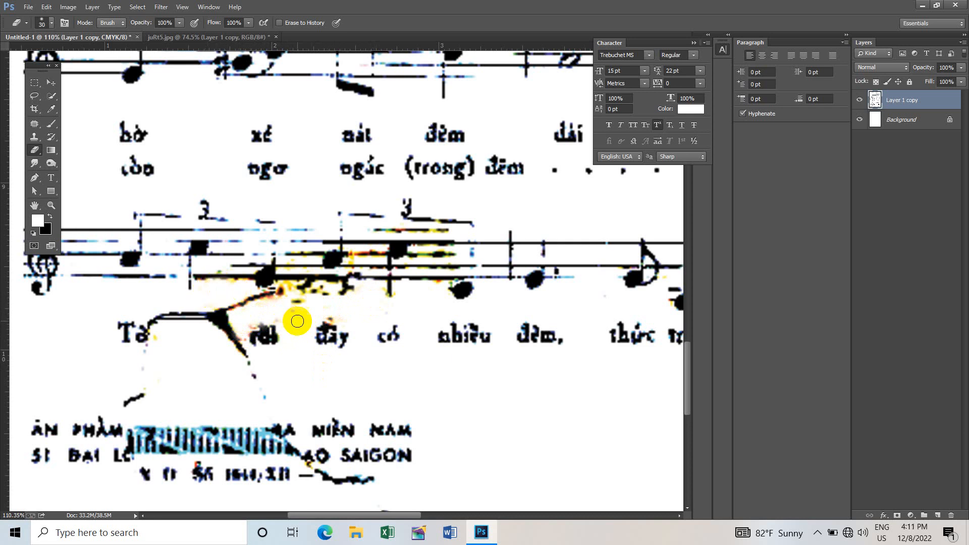
pyautogui.moveTo(158, 340); pyautogui.dragTo(139, 366)
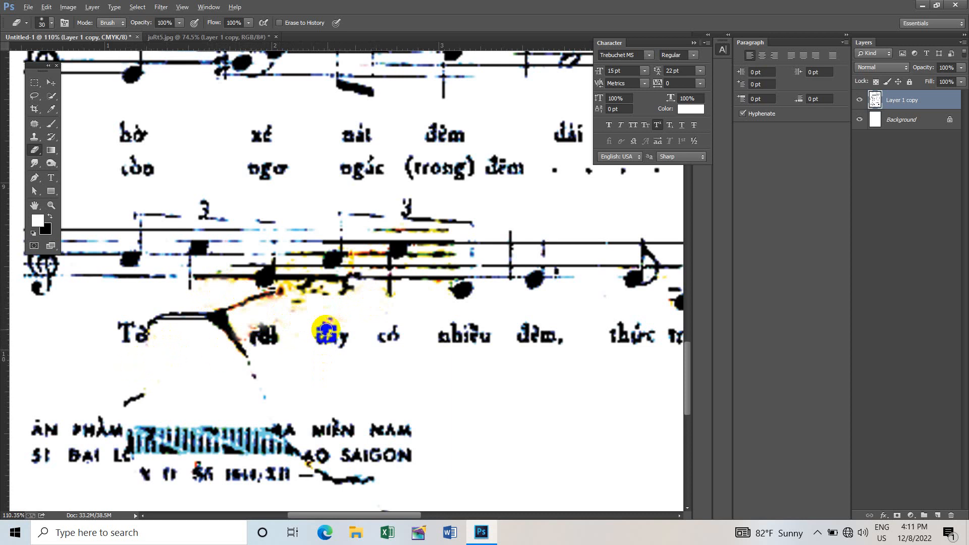
# - Erase the black line across the page's bottom edge and the faint marks in the right margin with a 100 px Eraser
pyautogui.scroll(-5, 368, 338)
pyautogui.scroll(3, 378, 378)
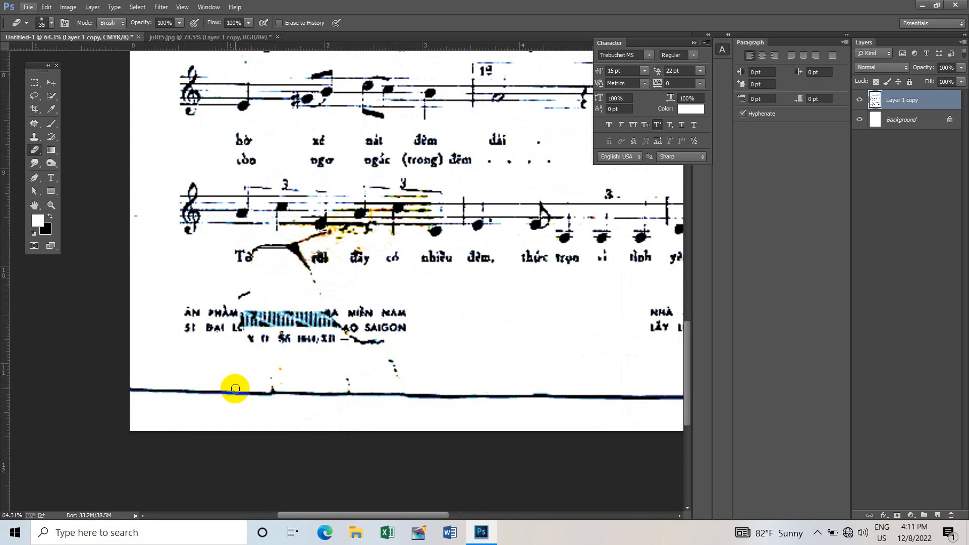
pyautogui.press(']')
pyautogui.press(']')
pyautogui.press(']')
pyautogui.press(']')
pyautogui.press(']')
pyautogui.press(']')
pyautogui.moveTo(137, 390)
pyautogui.mouseDown()
pyautogui.moveTo(313, 395)
pyautogui.moveTo(220, 391)
pyautogui.moveTo(360, 385)
pyautogui.moveTo(225, 383)
pyautogui.moveTo(302, 369)
pyautogui.moveTo(419, 367)
pyautogui.moveTo(372, 368)
pyautogui.moveTo(395, 360)
pyautogui.moveTo(353, 389)
pyautogui.moveTo(438, 381)
pyautogui.moveTo(387, 403)
pyautogui.moveTo(451, 391)
pyautogui.moveTo(469, 409)
pyautogui.moveTo(546, 409)
pyautogui.moveTo(437, 404)
pyautogui.moveTo(545, 394)
pyautogui.moveTo(394, 408)
pyautogui.moveTo(490, 387)
pyautogui.moveTo(681, 390)
pyautogui.moveTo(598, 400)
pyautogui.moveTo(689, 402)
pyautogui.moveTo(585, 387)
pyautogui.moveTo(640, 400)
pyautogui.moveTo(568, 400)
pyautogui.moveTo(627, 406)
pyautogui.moveTo(612, 390)
pyautogui.moveTo(463, 394)
pyautogui.mouseUp()
pyautogui.scroll(-2, 586, 383)
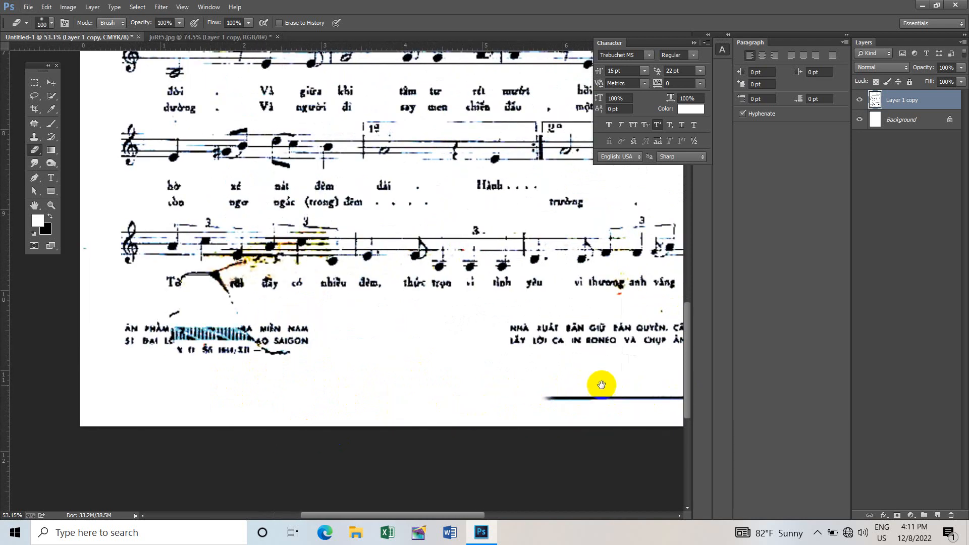
pyautogui.moveTo(600, 385)
pyautogui.mouseDown()
pyautogui.moveTo(447, 385)
pyautogui.moveTo(443, 403)
pyautogui.moveTo(401, 401)
pyautogui.moveTo(583, 396)
pyautogui.moveTo(454, 407)
pyautogui.mouseUp()
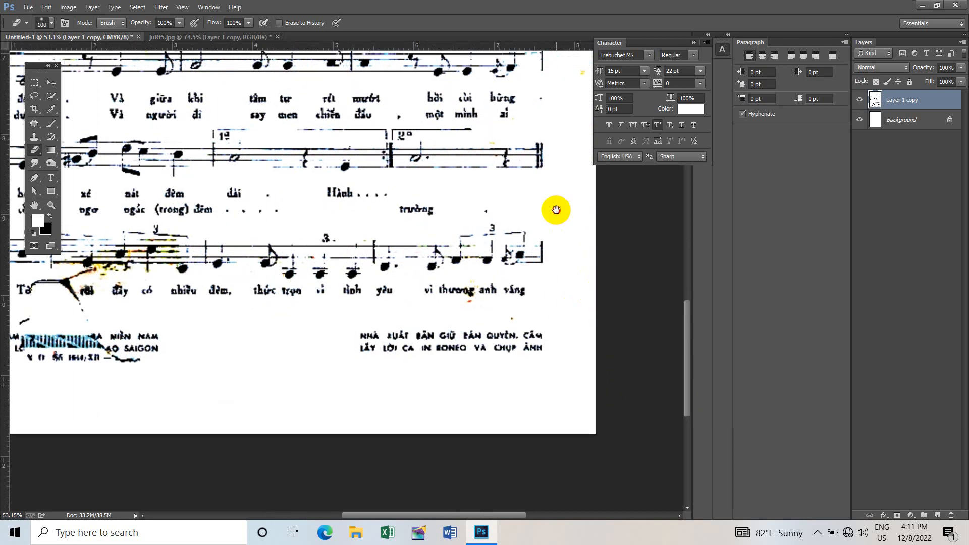
pyautogui.moveTo(557, 208); pyautogui.dragTo(528, 326)
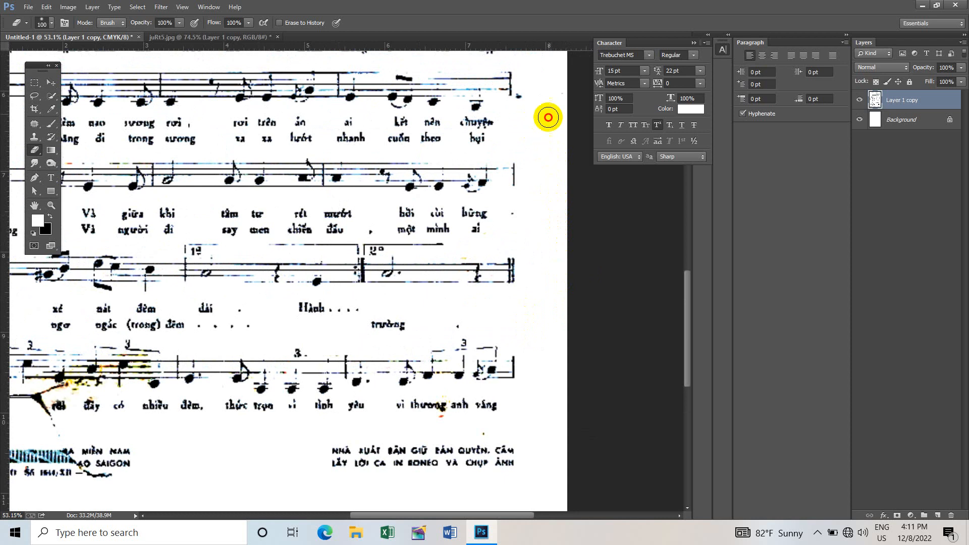
pyautogui.scroll(-3, 539, 323)
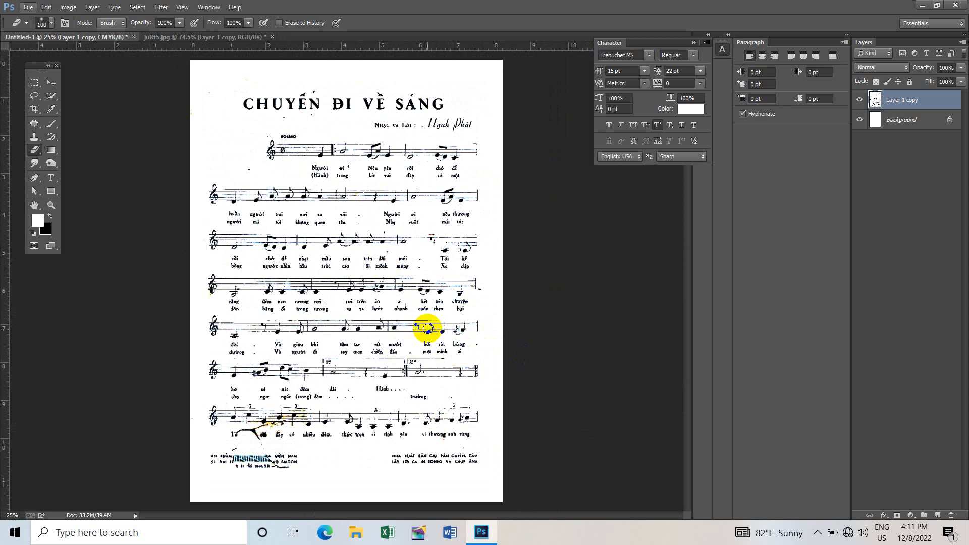
pyautogui.press('v')
pyautogui.click(442, 320)
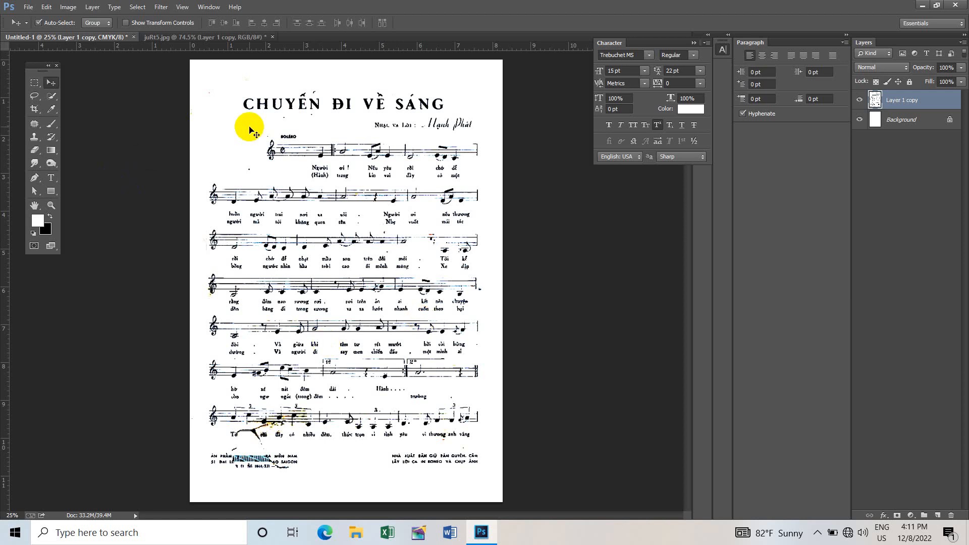
# - Save the A4 page as a JPEG copy named test with Maximum quality 12 and the Progressive format option
pyautogui.click(28, 7)
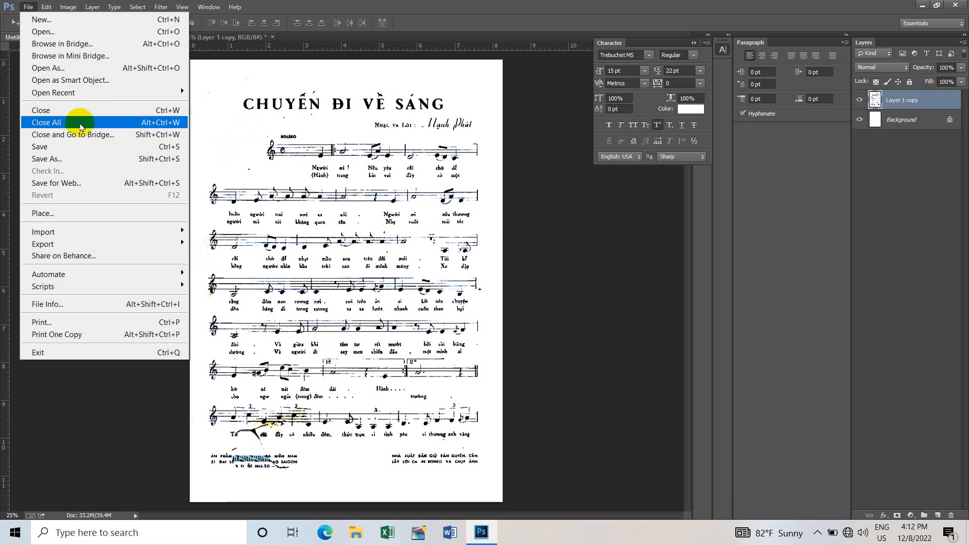
pyautogui.click(85, 151)
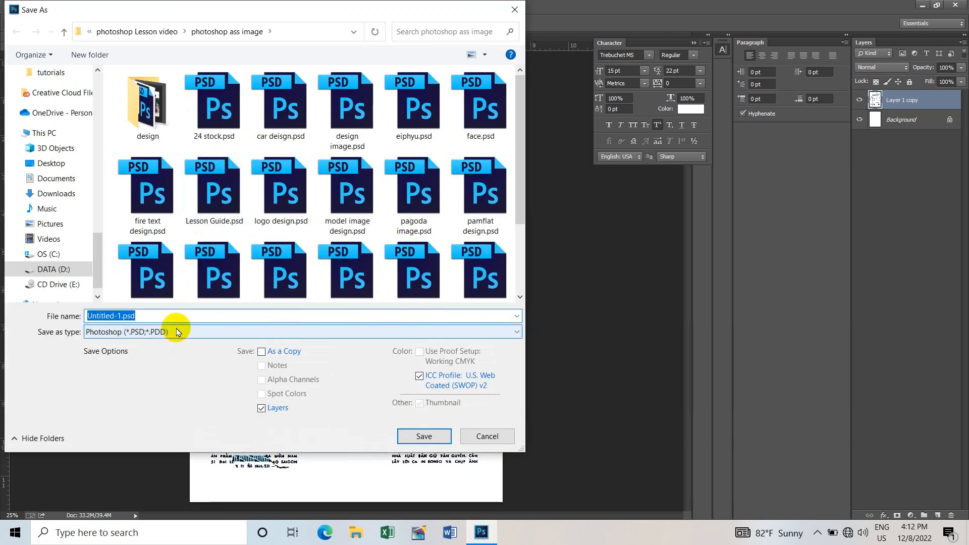
pyautogui.click(177, 332)
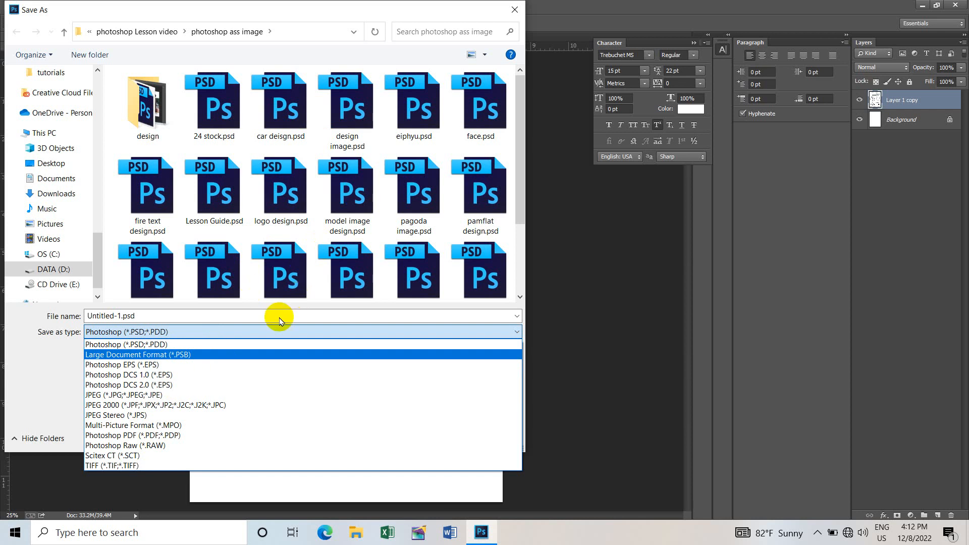
pyautogui.click(191, 399)
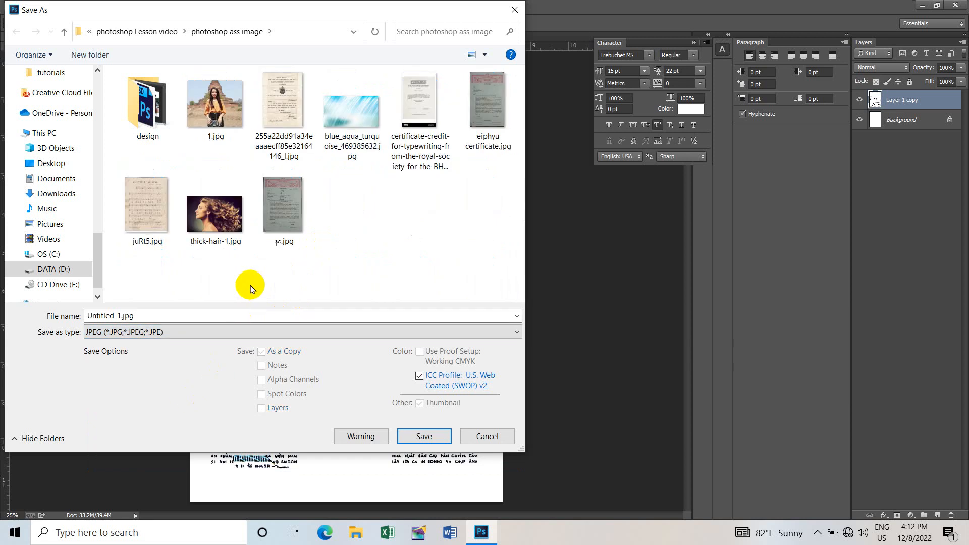
pyautogui.click(149, 316)
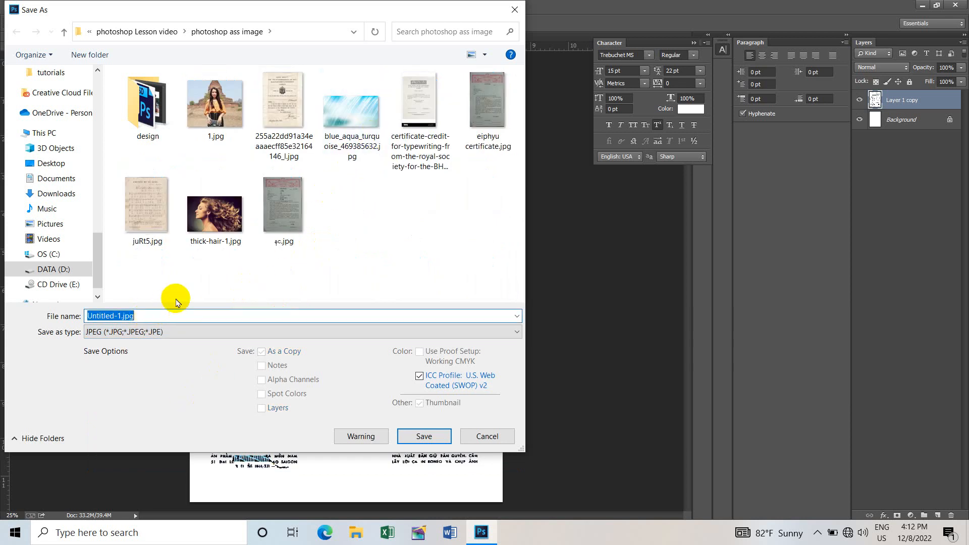
pyautogui.write('test')
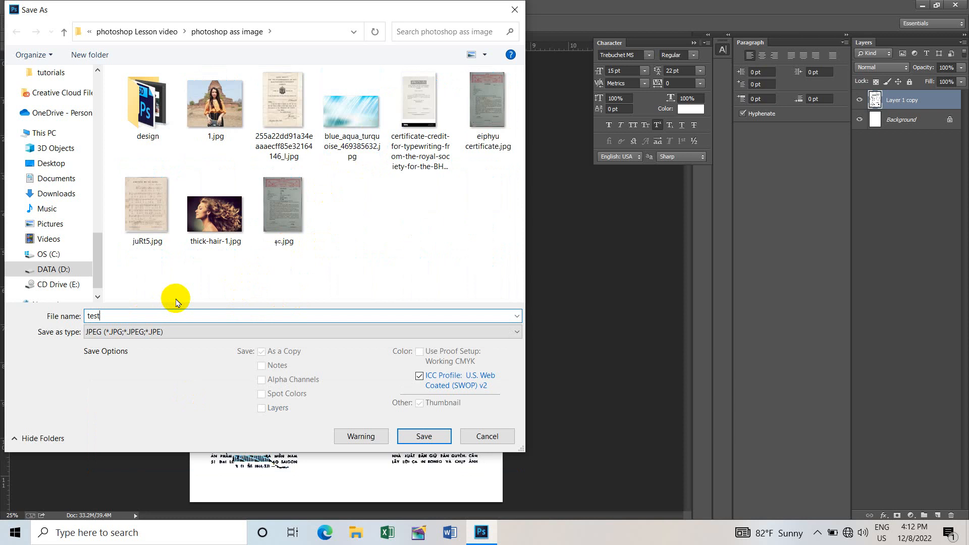
pyautogui.press('Return')
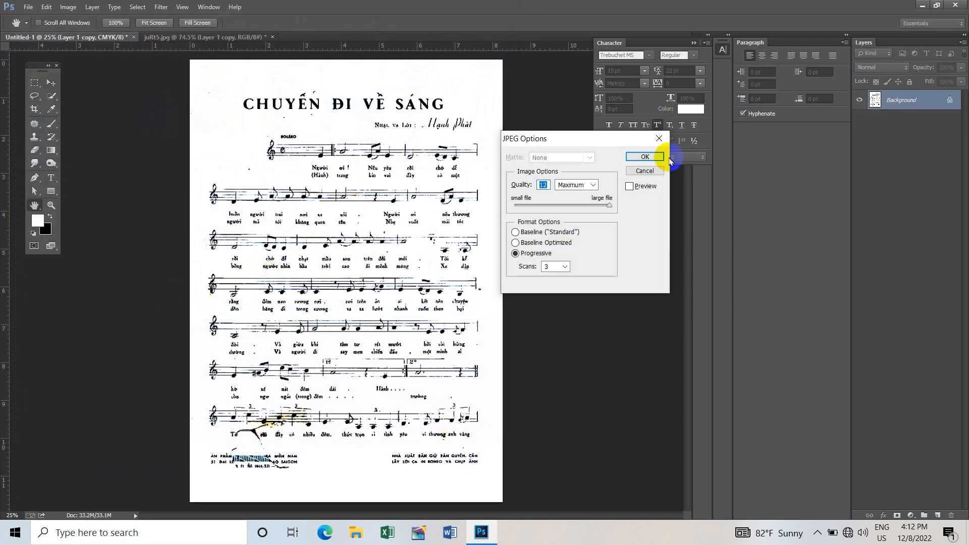
pyautogui.click(654, 157)
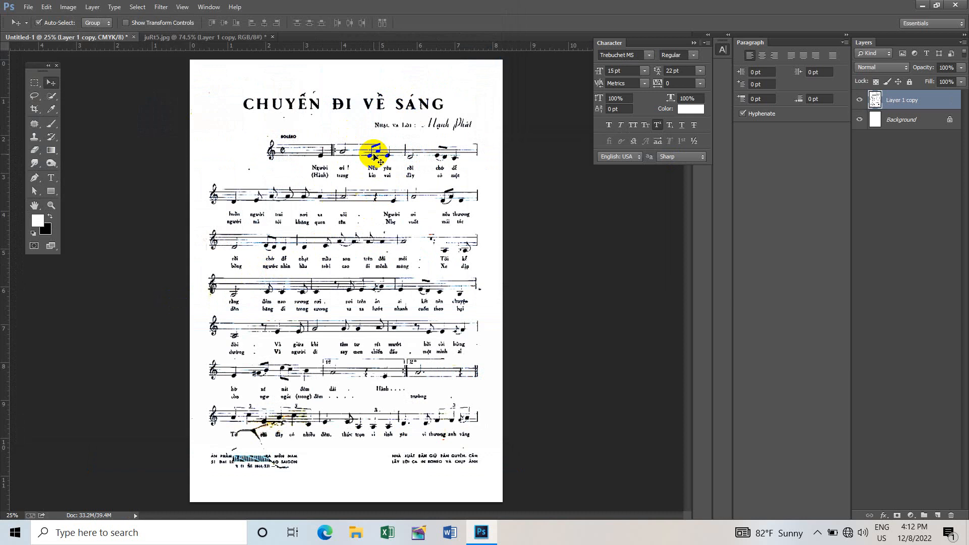
# - Hide the cleaned layer in juRt5.jpg and compare the original stained scan with the finished A4 page
pyautogui.click(210, 39)
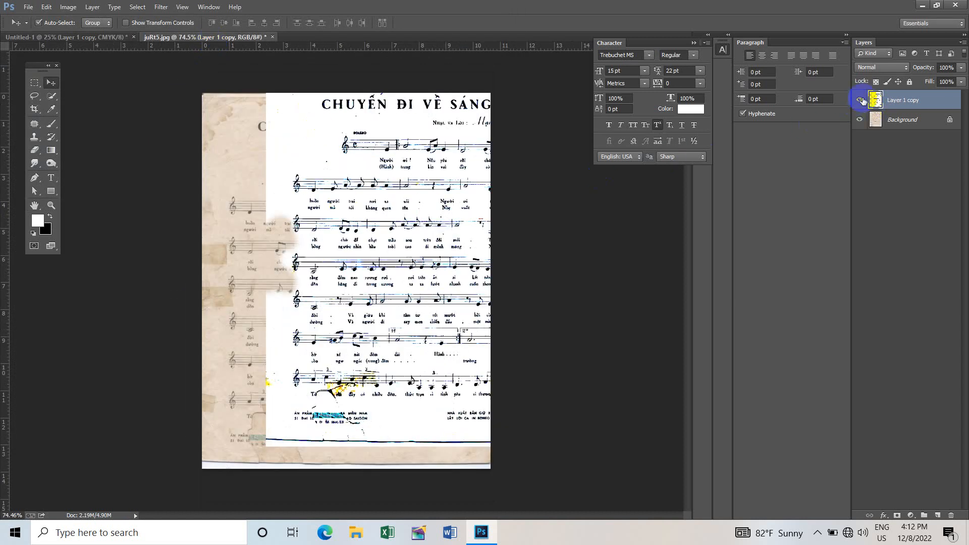
pyautogui.click(859, 100)
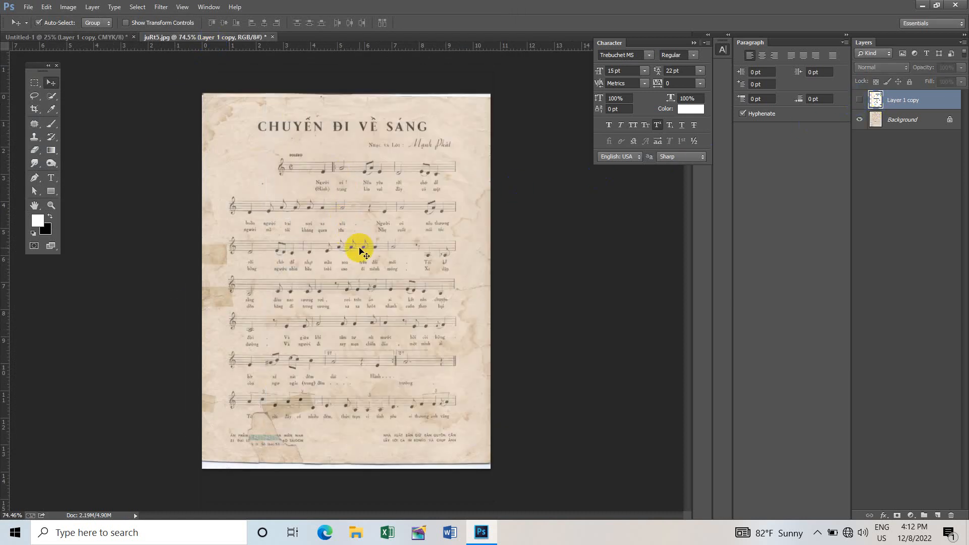
pyautogui.scroll(1, 360, 251)
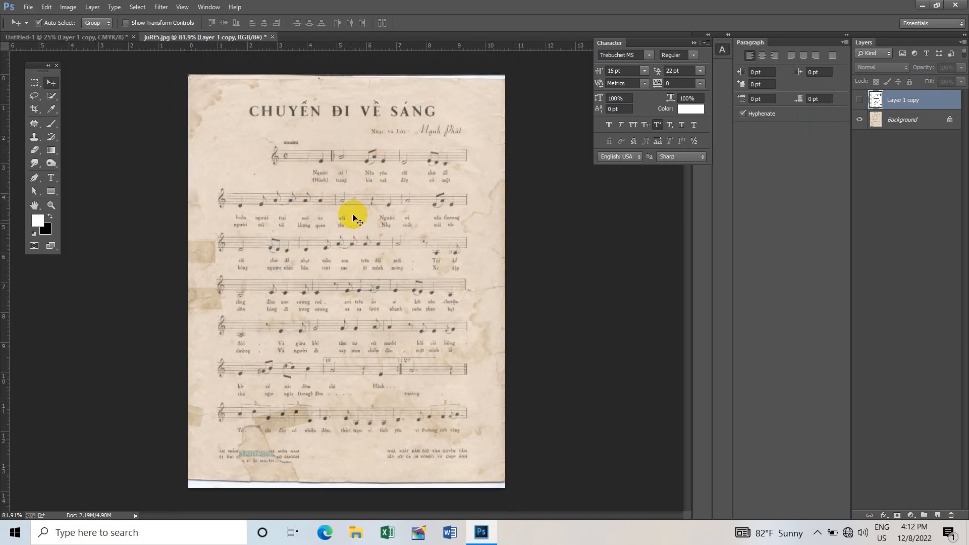
pyautogui.click(101, 40)
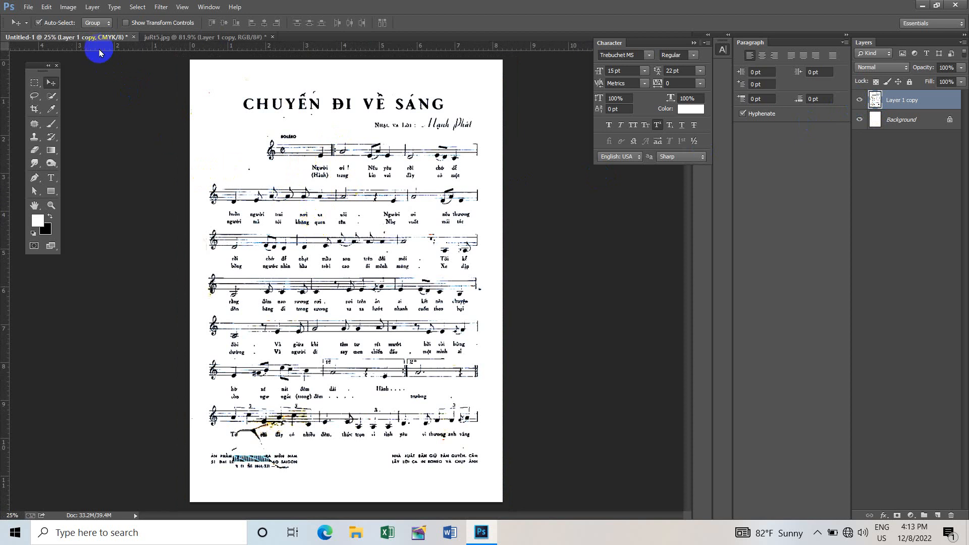
pyautogui.click(202, 40)
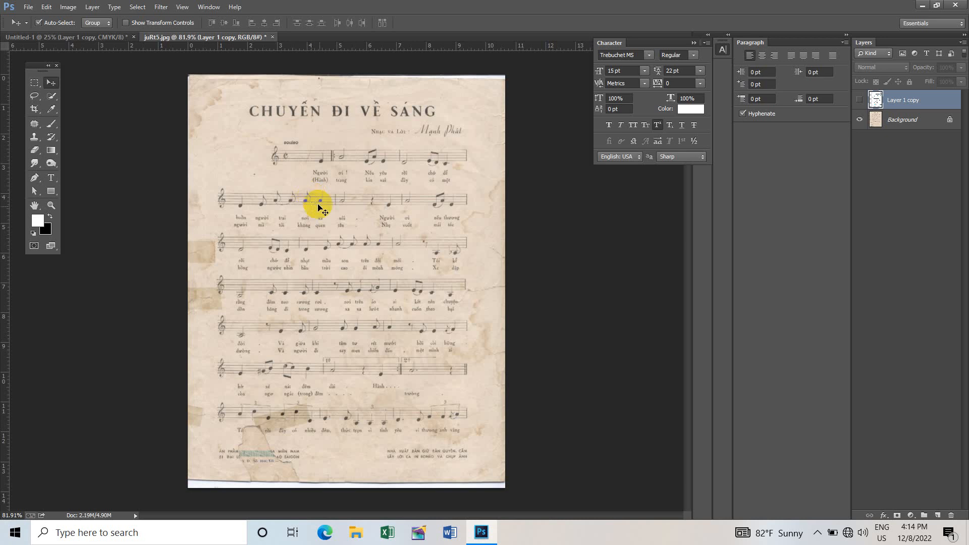
pyautogui.click(816, 532)
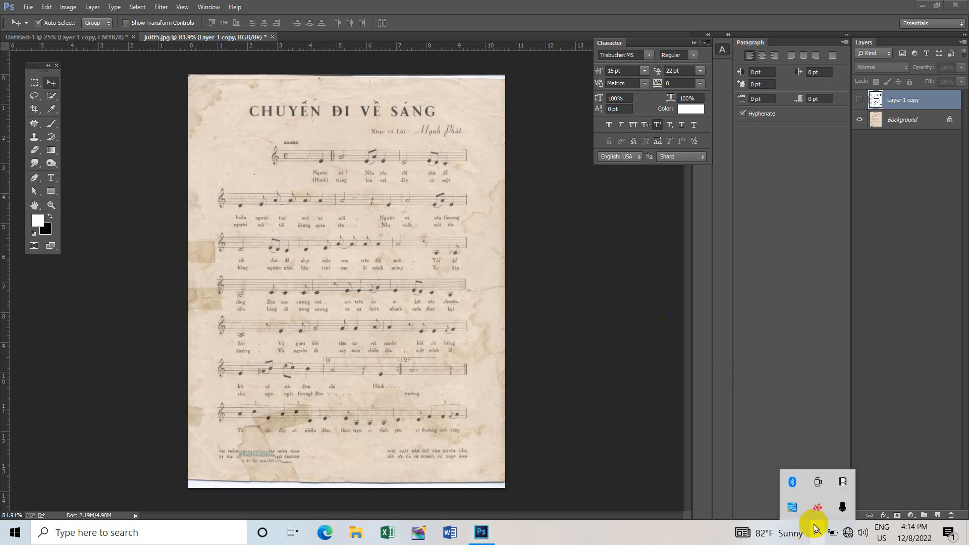